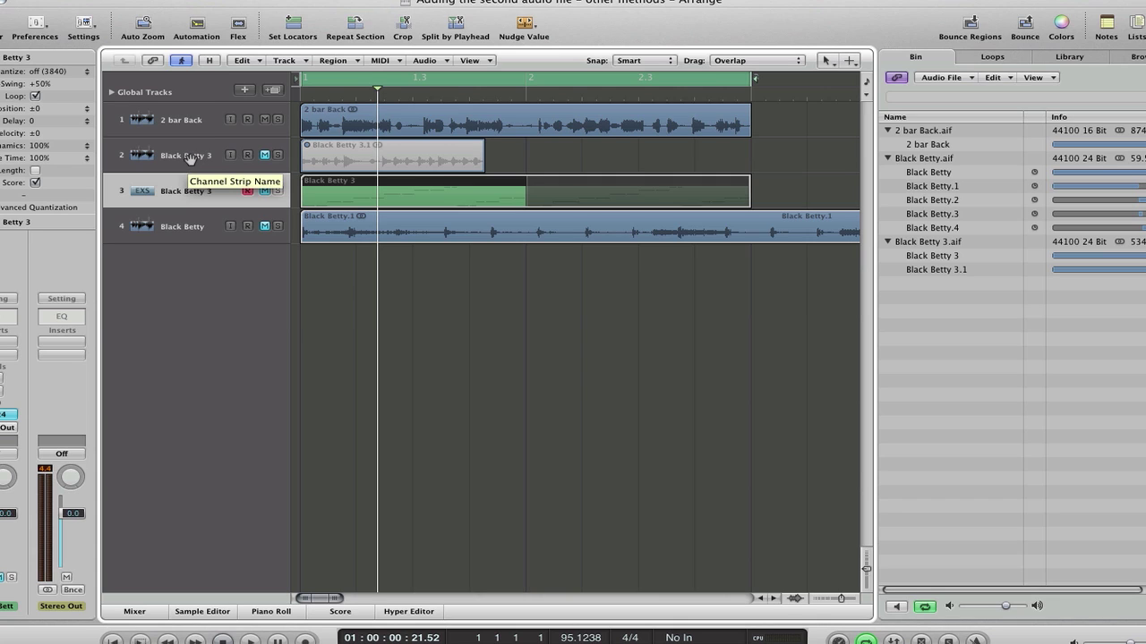
Hide tracks 2, 3 and 4 (the two Black Betty 3 tracks and the Black Betty track) in the arrangement.
{"action": "left_click", "coordinate": [213, 61]}
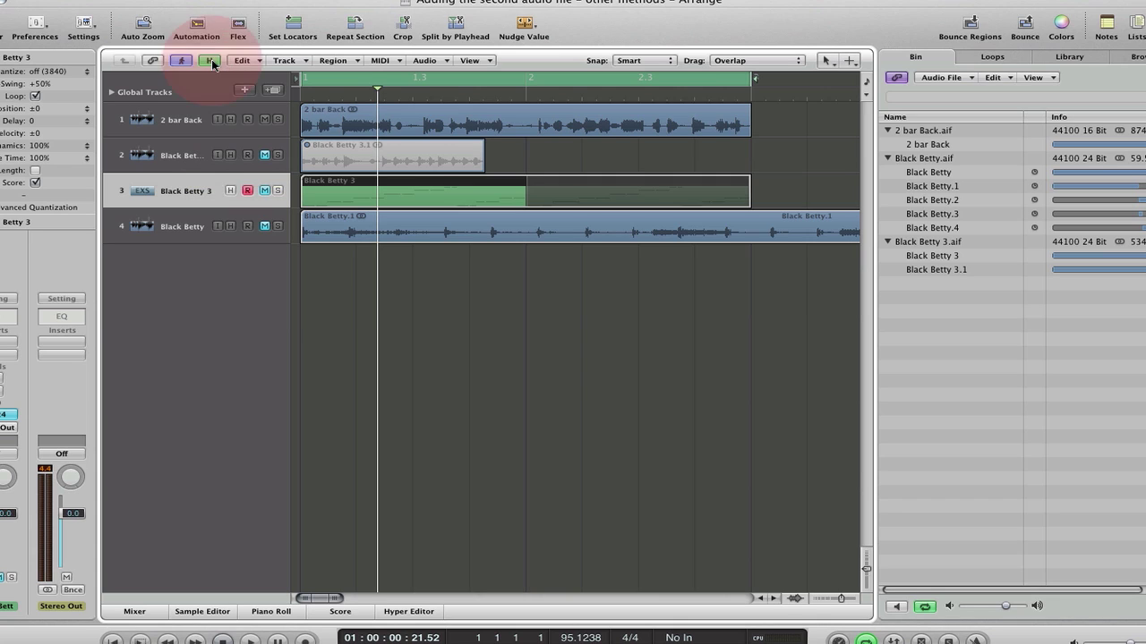
{"action": "left_click", "coordinate": [230, 156]}
{"action": "left_click", "coordinate": [230, 190]}
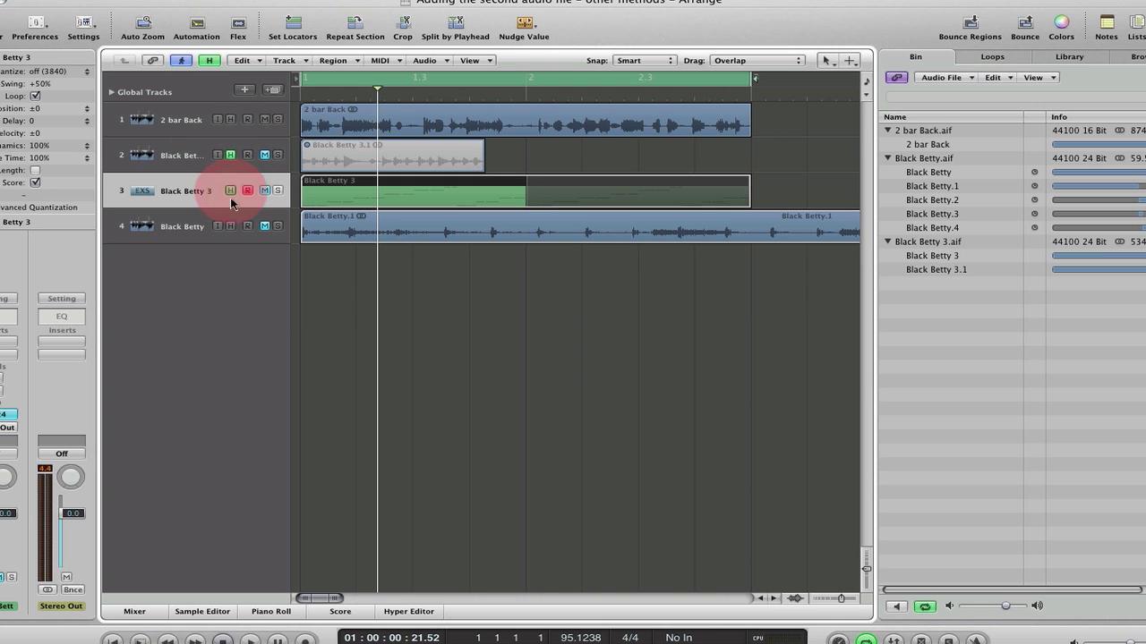
{"action": "left_click", "coordinate": [231, 227]}
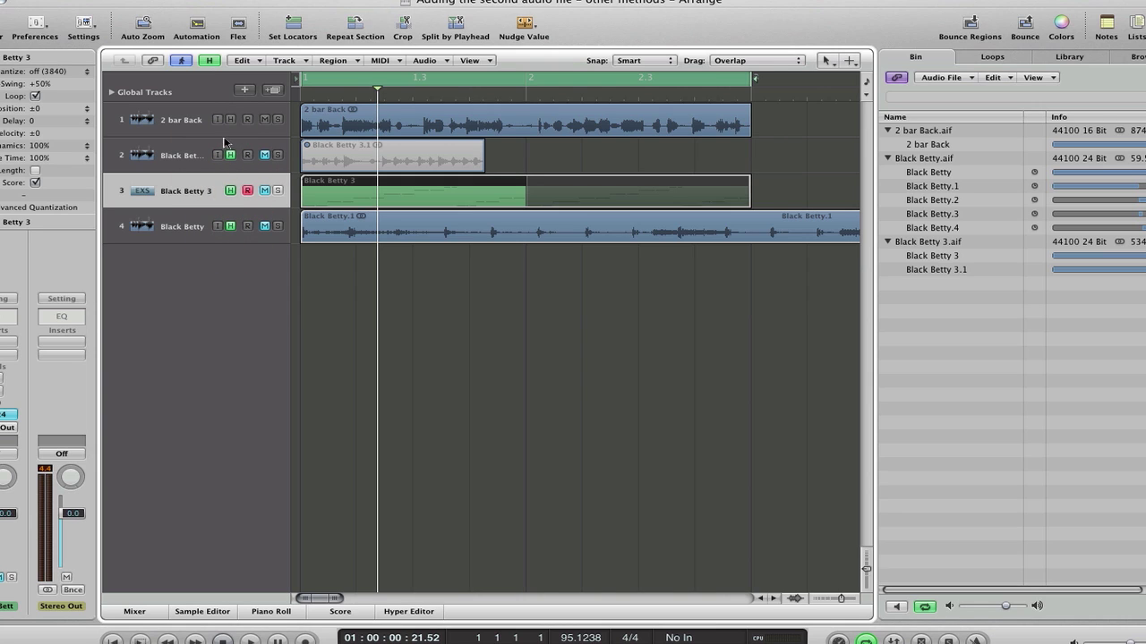
{"action": "left_click", "coordinate": [209, 61]}
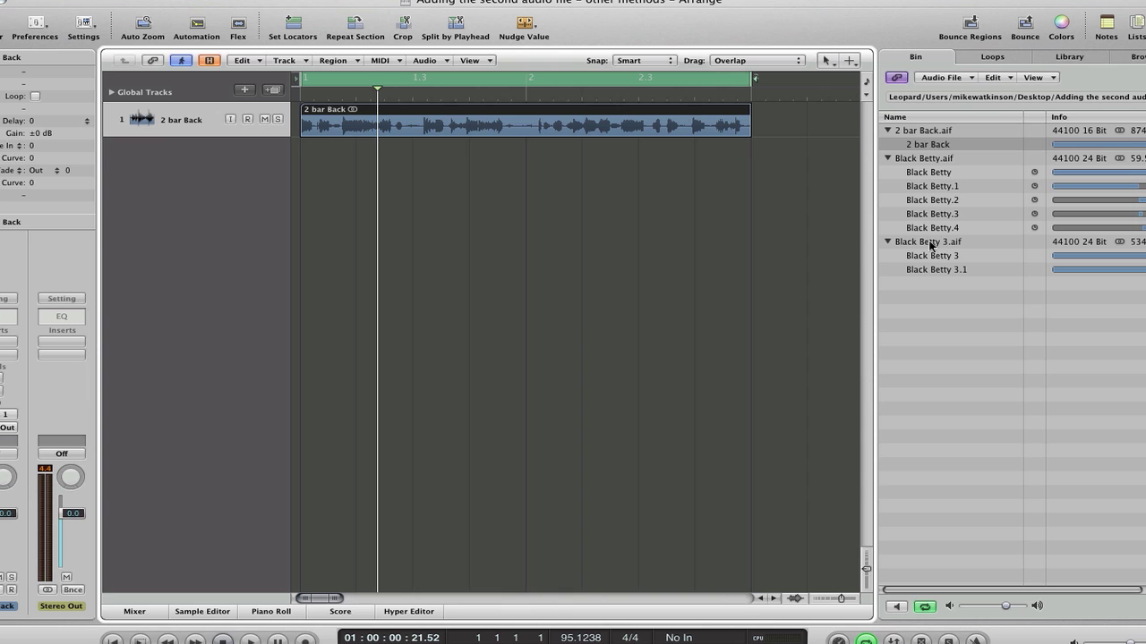
Place the Black Betty 3 region at bar 1 on a new track and globally match the project tempo to it over a one-bar cycle.
{"action": "left_click_drag", "start_coordinate": [931, 244], "coordinate": [304, 159]}
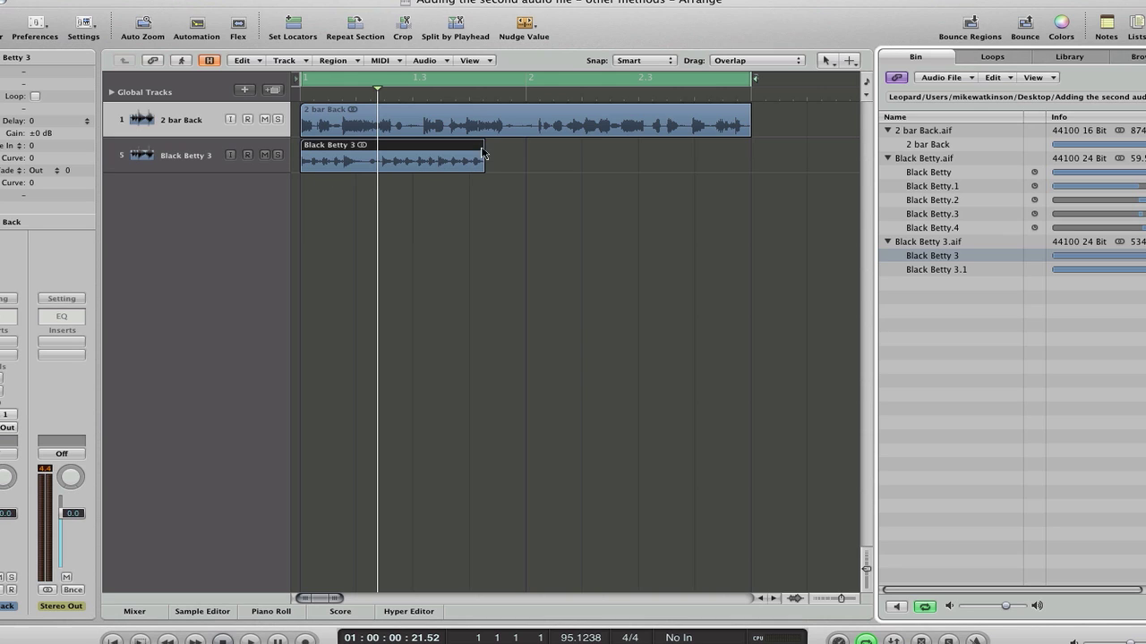
{"action": "left_click_drag", "start_coordinate": [751, 79], "coordinate": [528, 79]}
{"action": "key", "text": "super+t"}
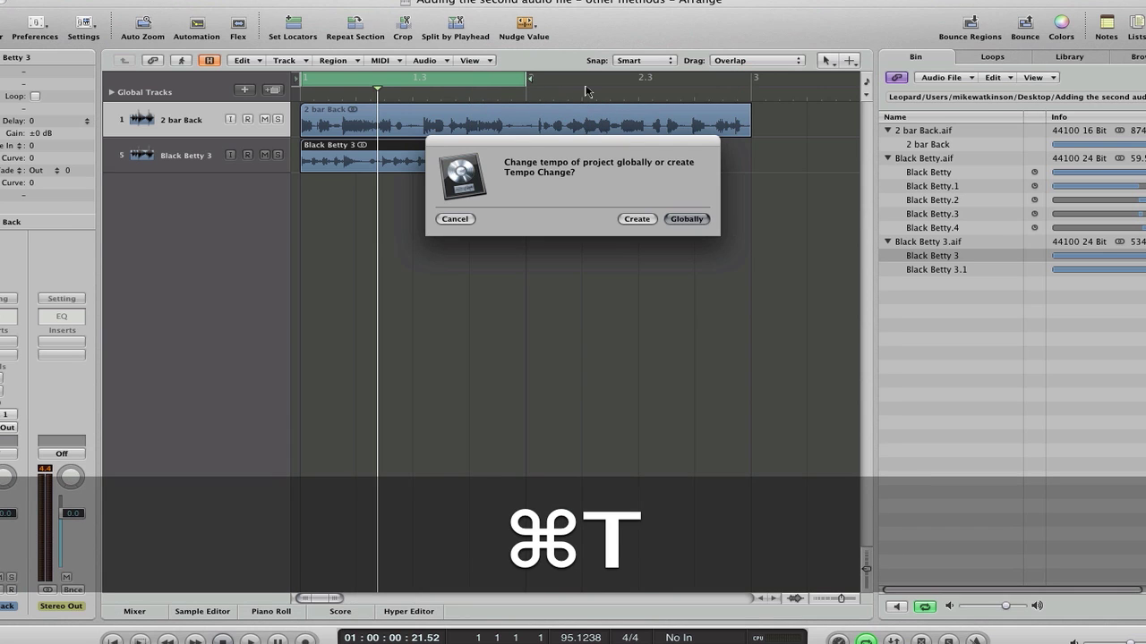
{"action": "key", "text": "Return"}
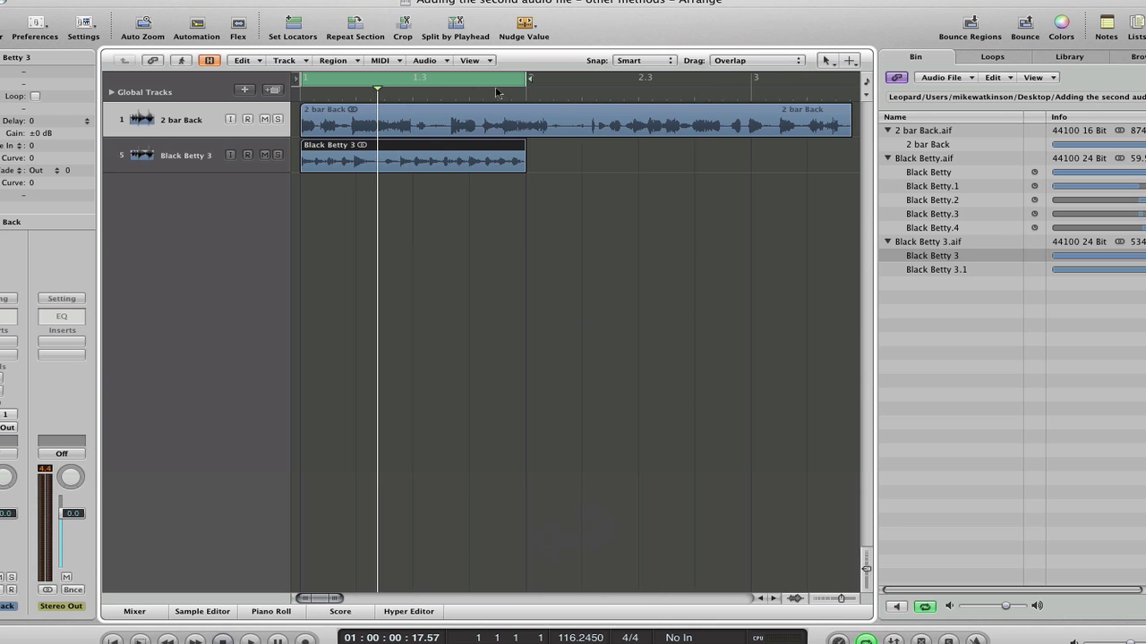
Slice the Black Betty 3 region with Strip Silence, setting the threshold to 25.2% and adjusting the post release-time.
{"action": "left_click", "coordinate": [426, 61]}
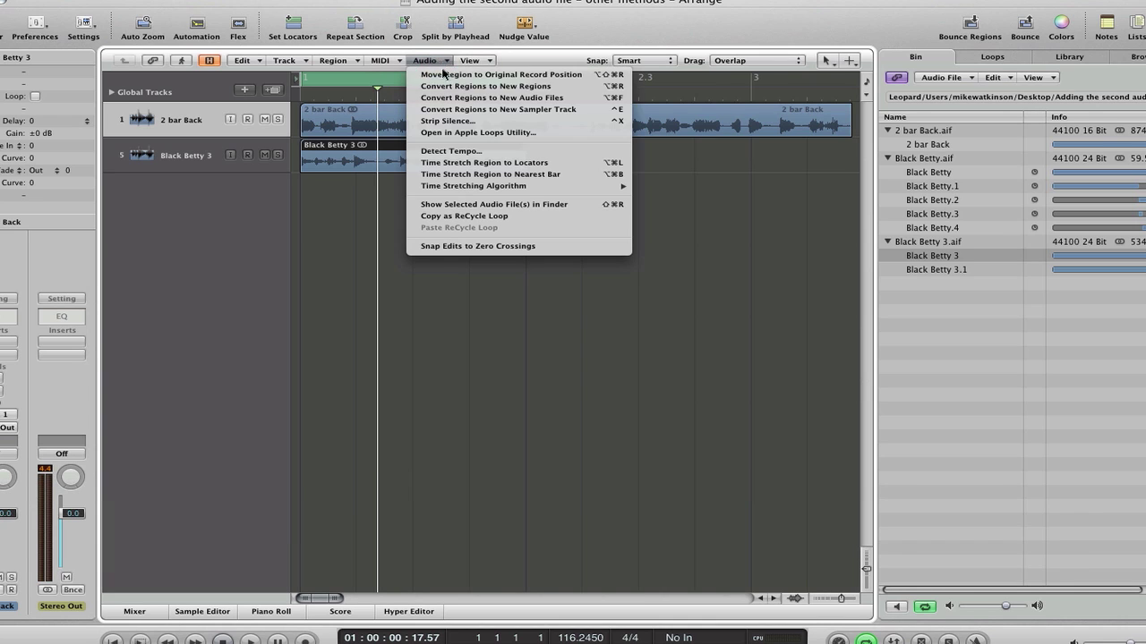
{"action": "left_click", "coordinate": [457, 122]}
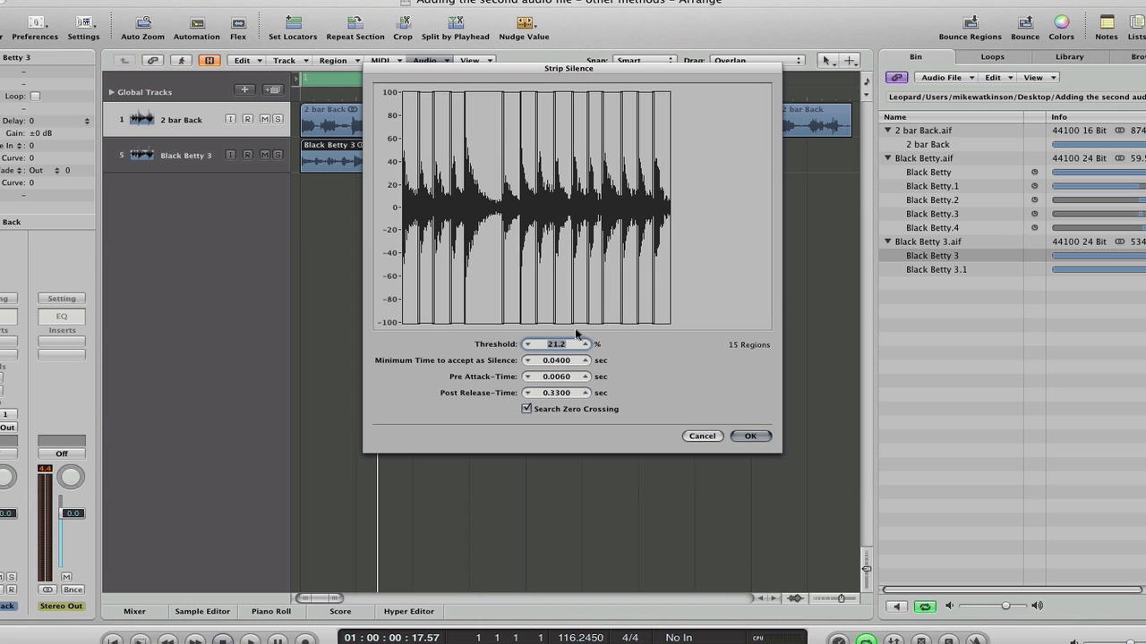
{"action": "left_click_drag", "start_coordinate": [555, 346], "coordinate": [555, 342]}
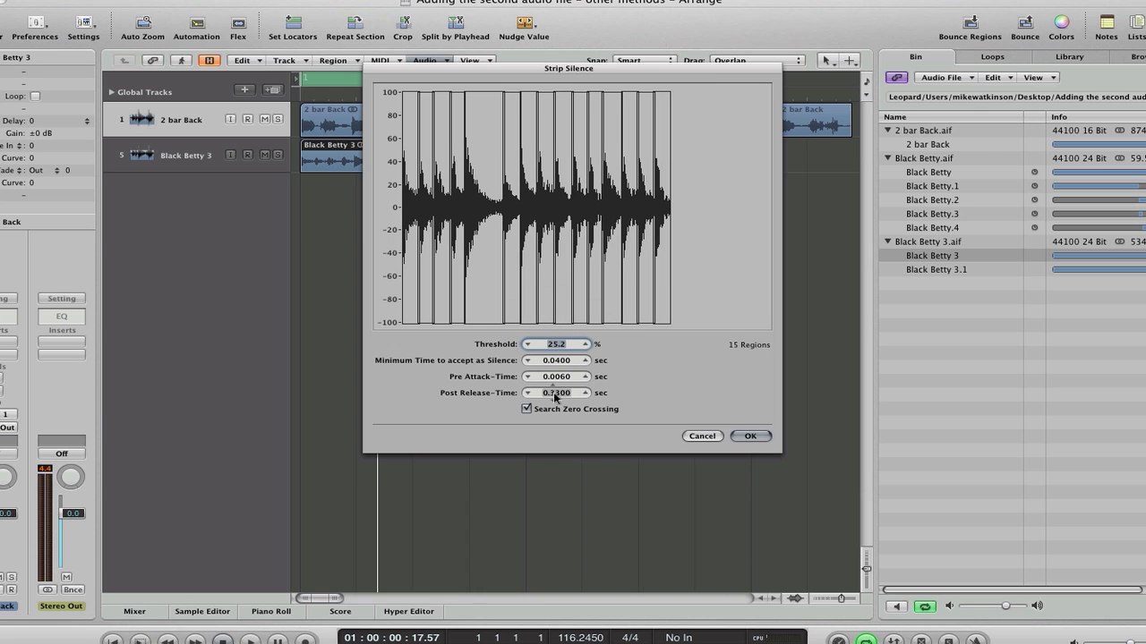
{"action": "left_click_drag", "start_coordinate": [555, 395], "coordinate": [553, 394]}
{"action": "left_click", "coordinate": [750, 437]}
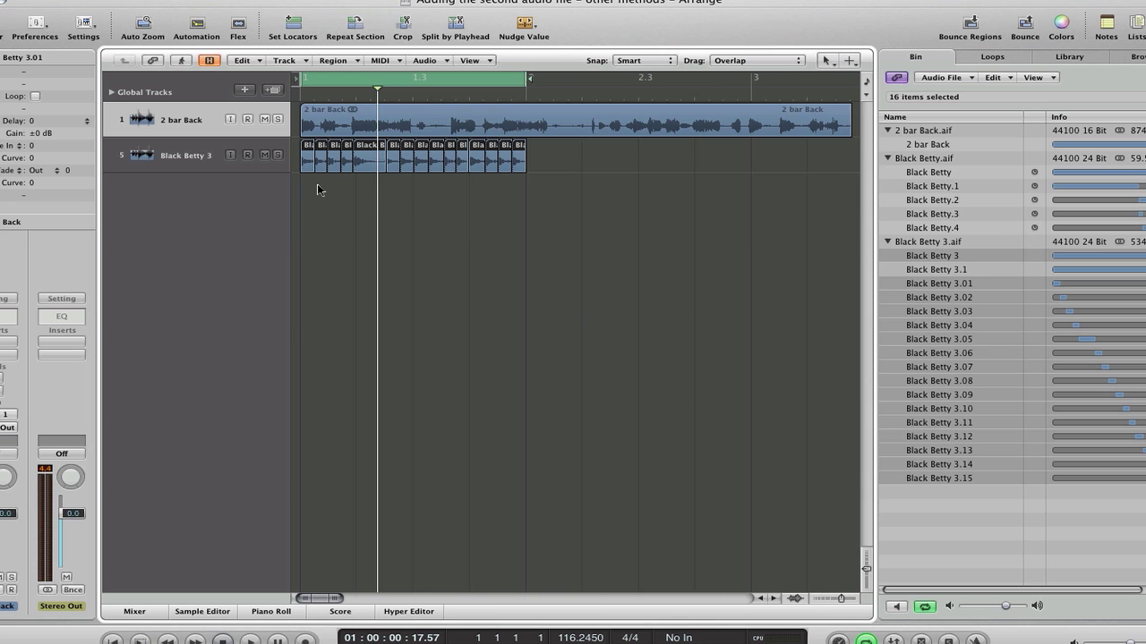
Quantize the positions of the Black Betty 3 slices to 1/16-Note in the region-level event list.
{"action": "left_click", "coordinate": [1137, 27]}
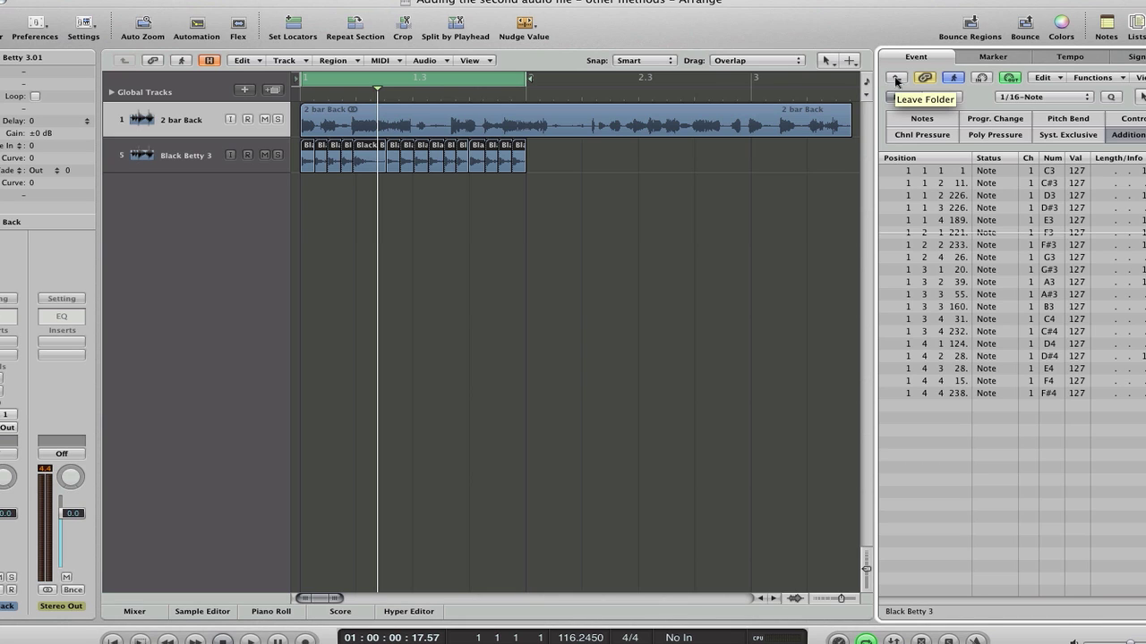
{"action": "left_click", "coordinate": [896, 79]}
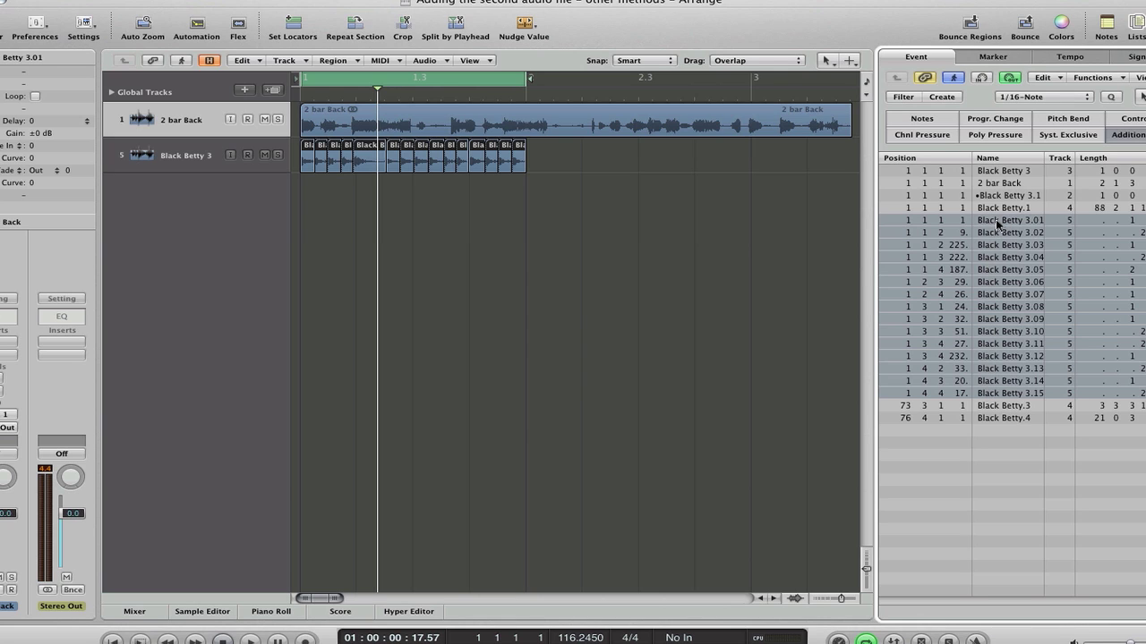
{"action": "left_click", "coordinate": [1069, 97]}
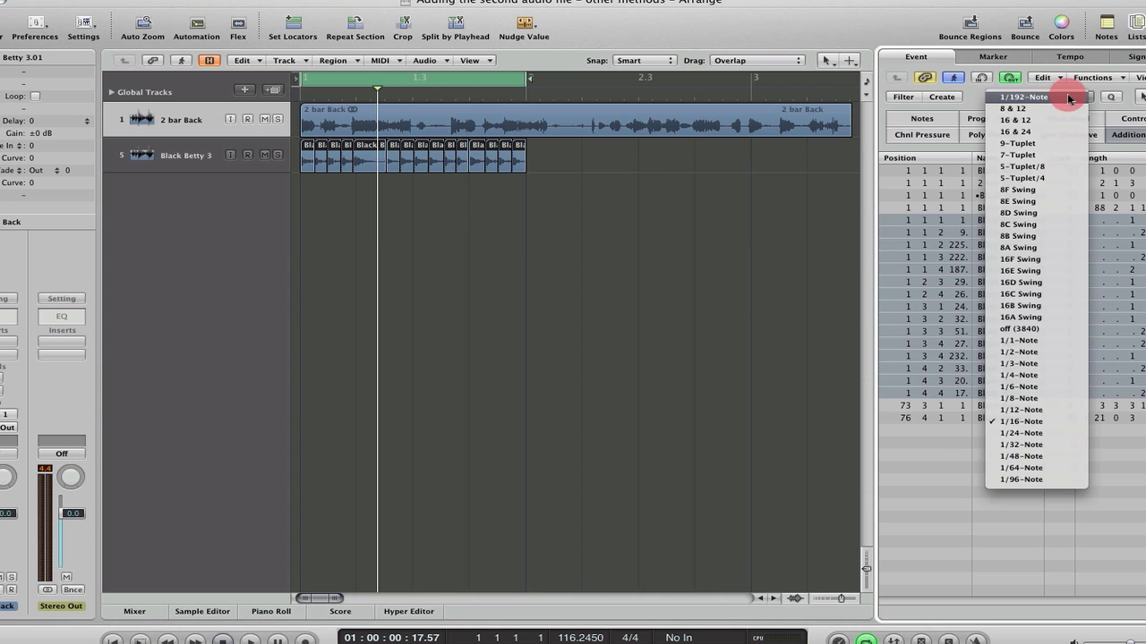
{"action": "left_click", "coordinate": [1056, 424]}
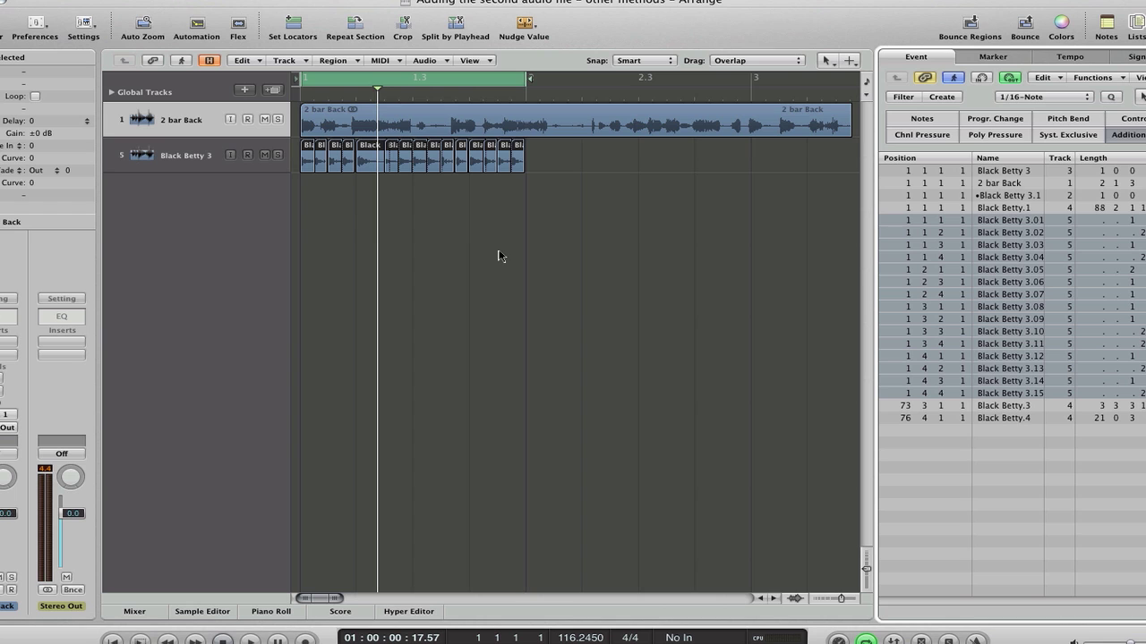
Play both tracks together, mute the 2 bar Back track, and audition the quantized slices alone.
{"action": "key", "text": "space"}
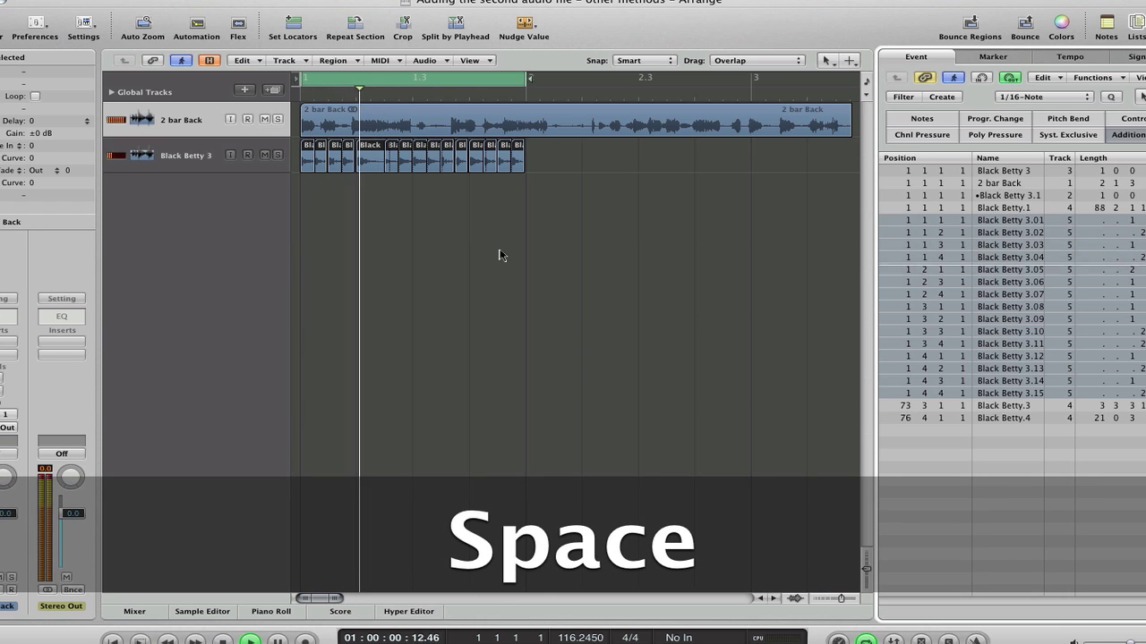
{"action": "key", "text": "space"}
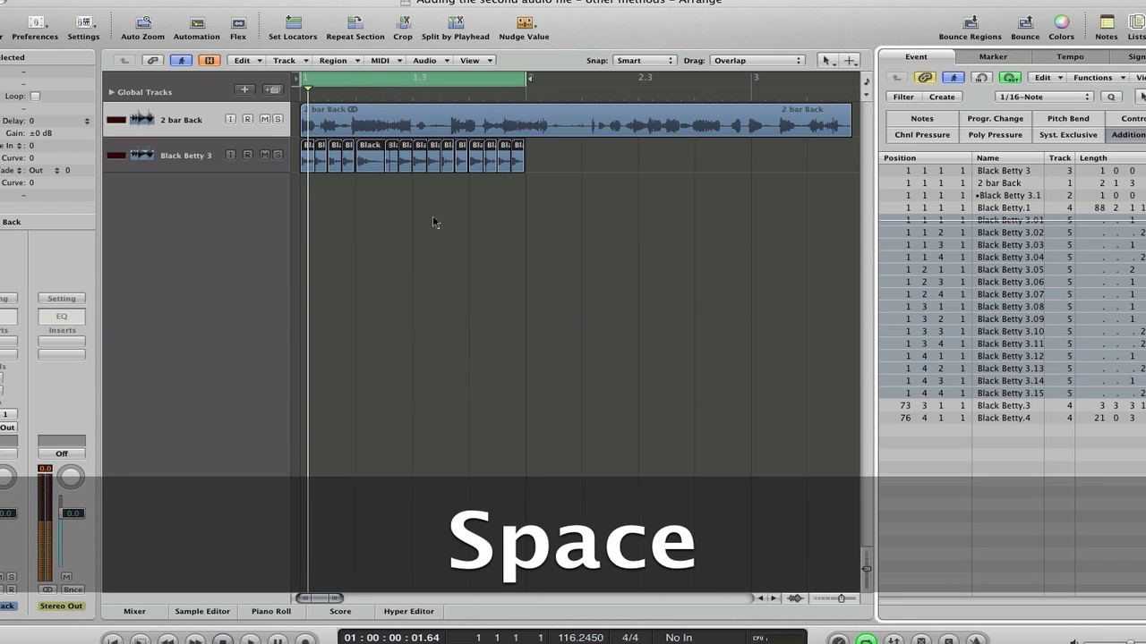
{"action": "left_click", "coordinate": [264, 120]}
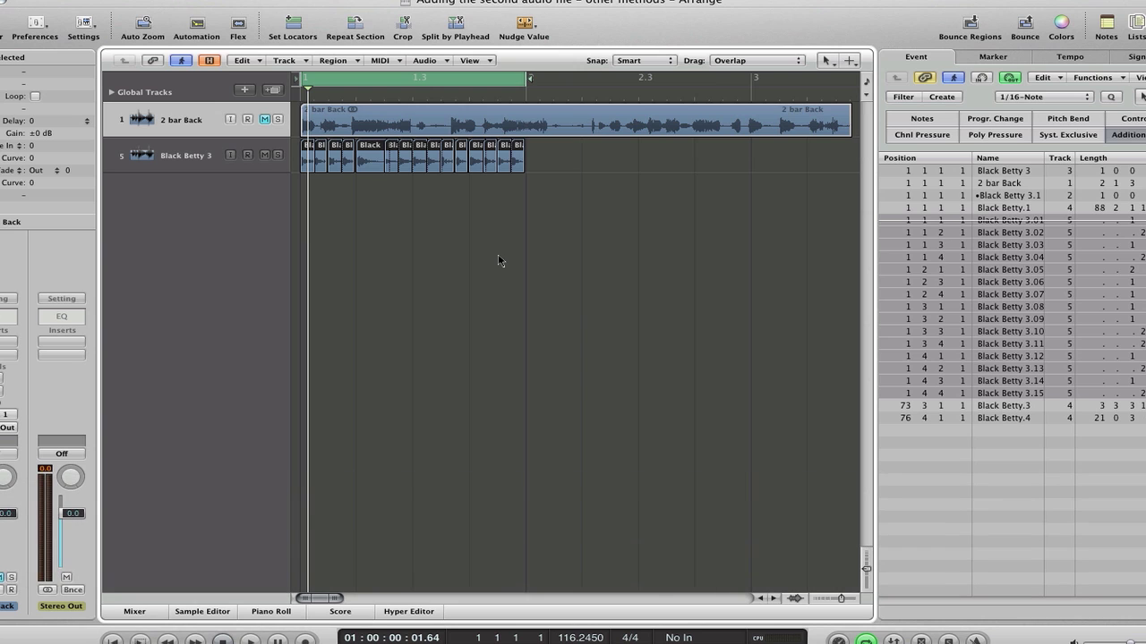
{"action": "key", "text": "space"}
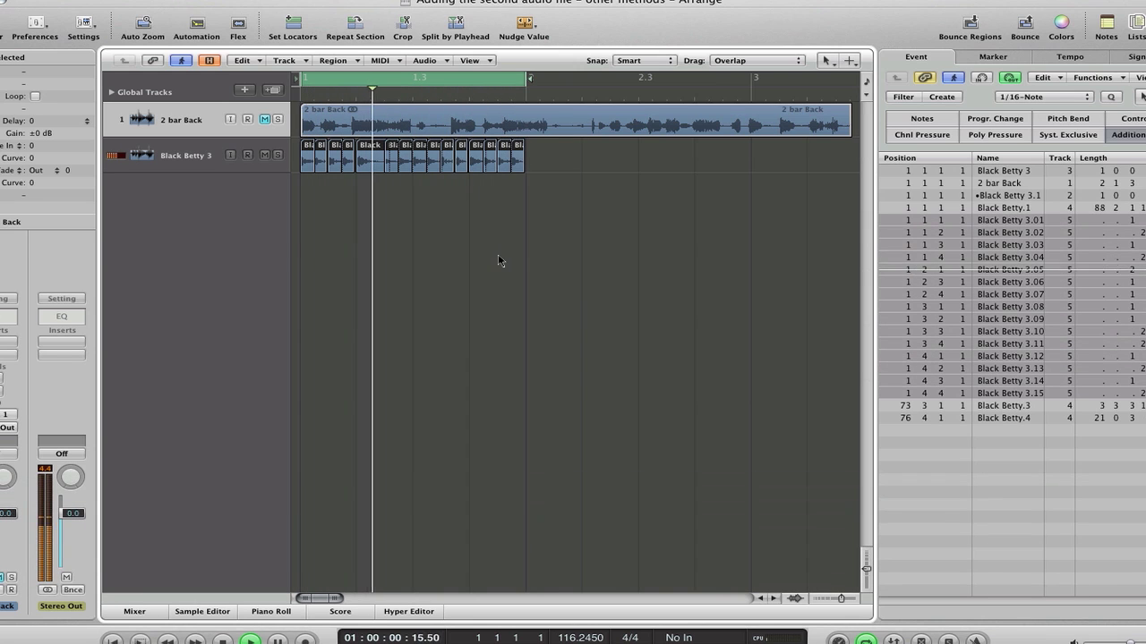
{"action": "key", "text": "space"}
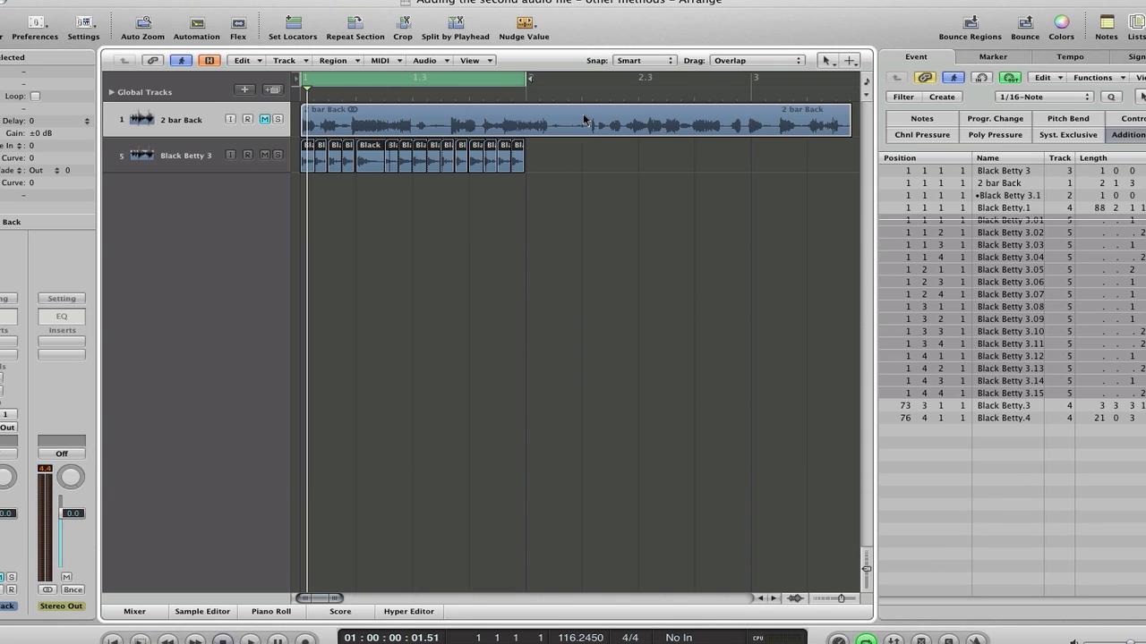
Extend the cycle range to two bars and globally match the project tempo to the 2 bar Back region.
{"action": "left_click", "coordinate": [584, 120]}
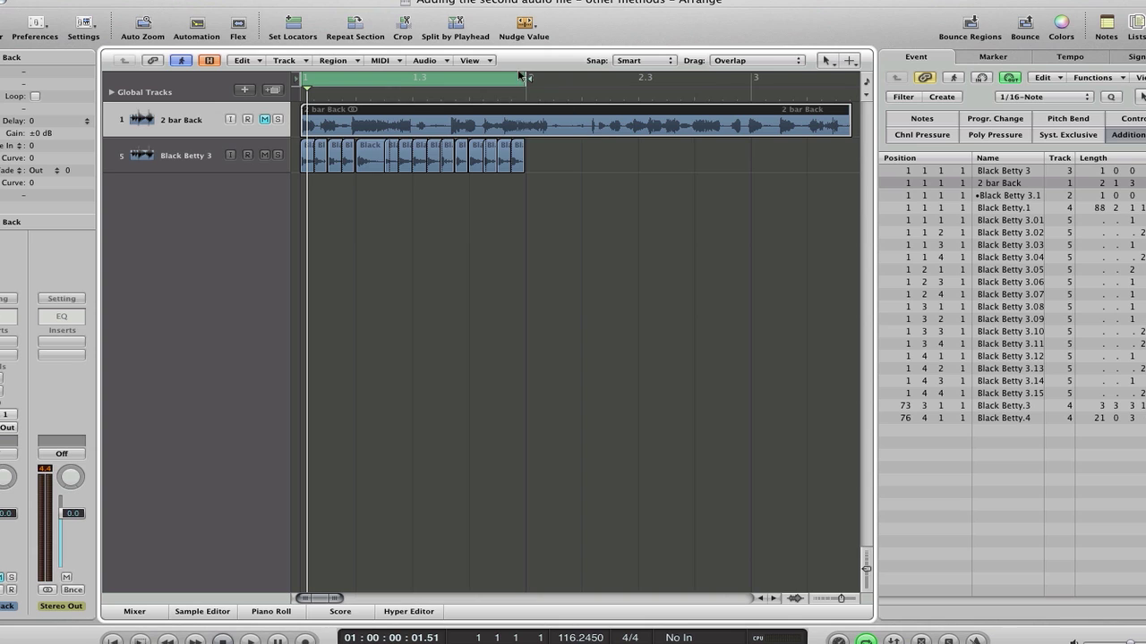
{"action": "left_click_drag", "start_coordinate": [528, 78], "coordinate": [744, 85]}
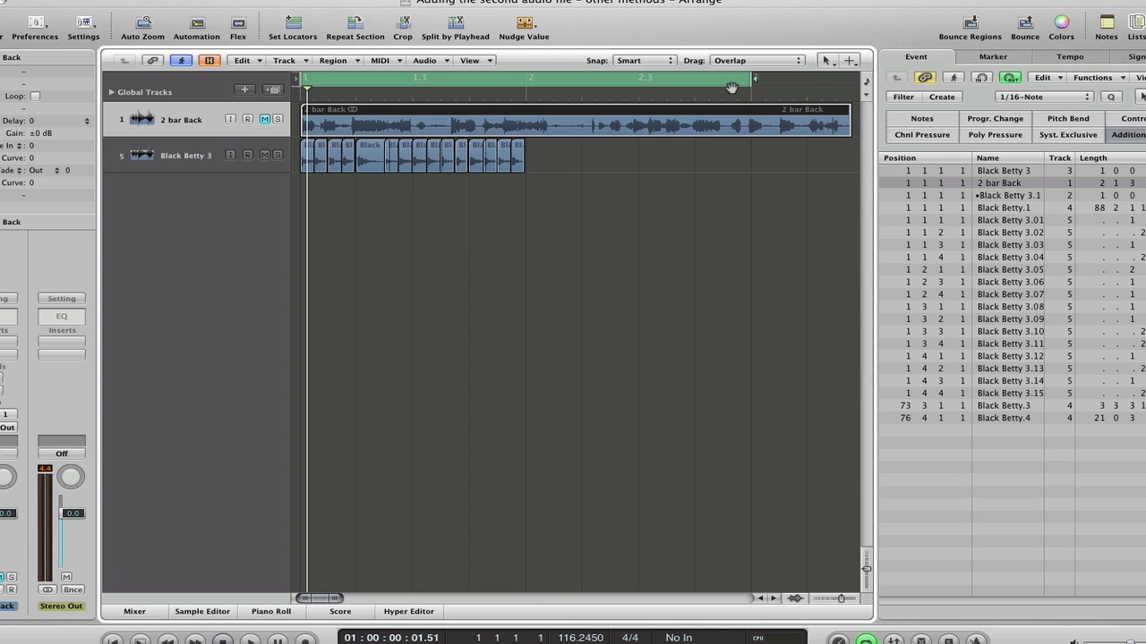
{"action": "key", "text": "super+t"}
{"action": "key", "text": "Return"}
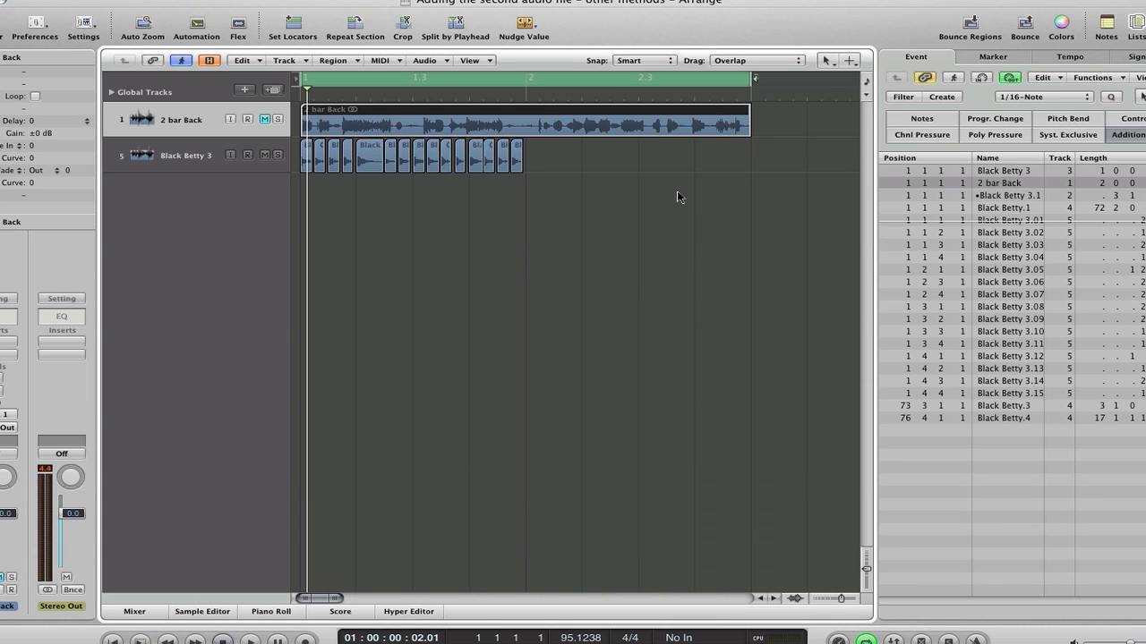
Play back the slices at the project tempo and copy all of them to start at bar 2.
{"action": "key", "text": "space"}
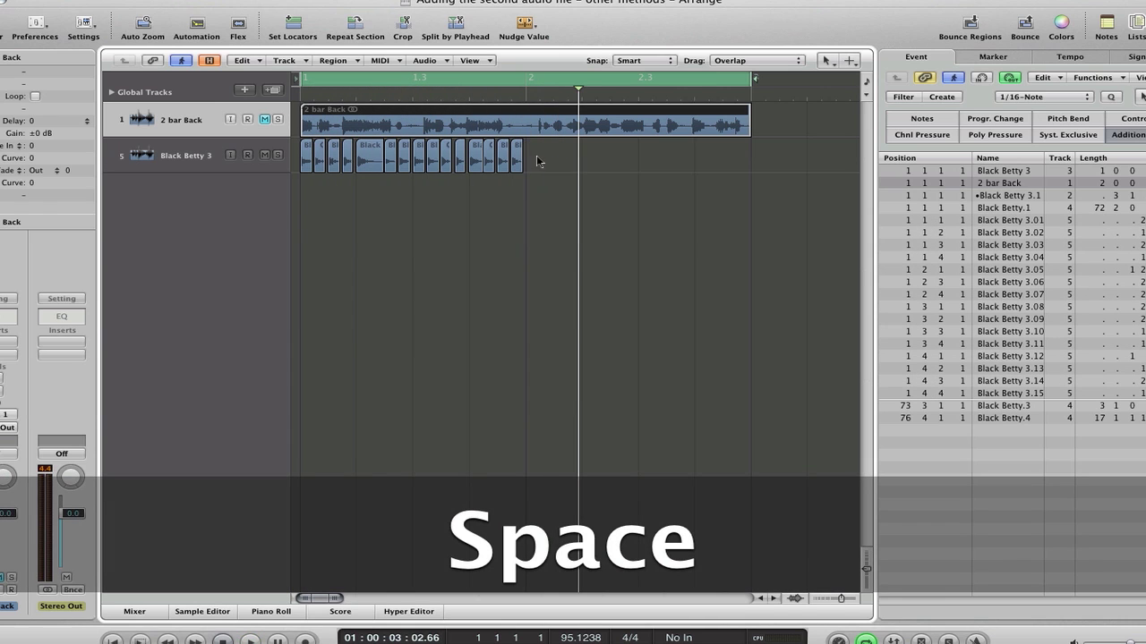
{"action": "mouse_move", "coordinate": [553, 154]}
{"action": "left_mouse_down"}
{"action": "mouse_move", "coordinate": [308, 161]}
{"action": "mouse_move", "coordinate": [534, 162]}
{"action": "left_mouse_up"}
{"action": "key", "text": "alt"}
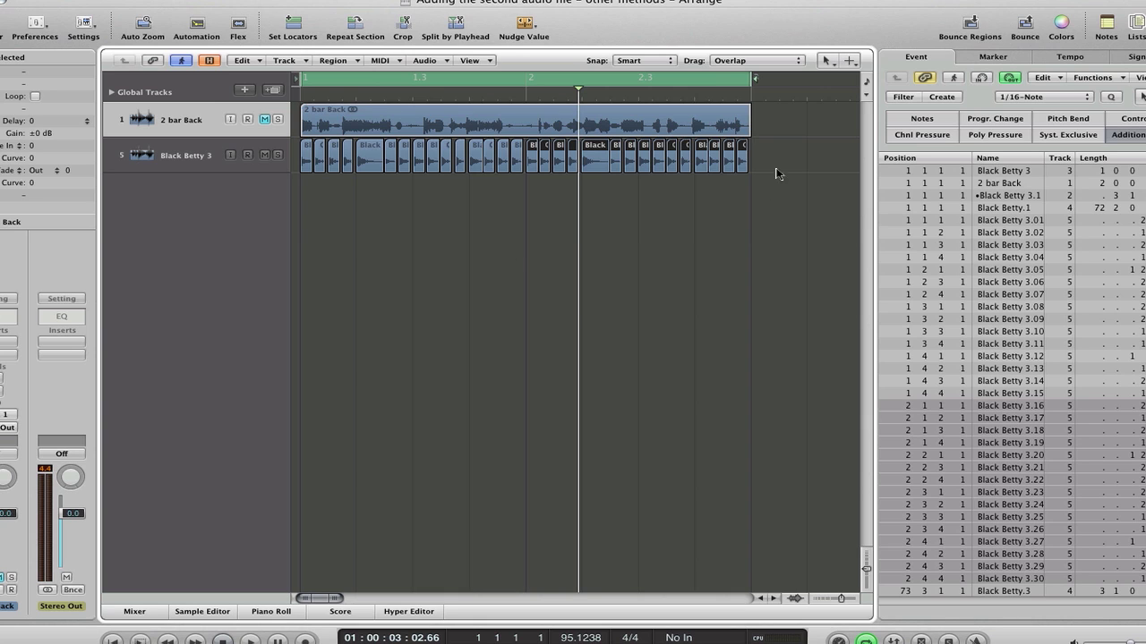
Try to close the gaps between all the Black Betty 3 slices by lengthening them, play the result, and undo the change.
{"action": "left_click_drag", "start_coordinate": [797, 152], "coordinate": [309, 181]}
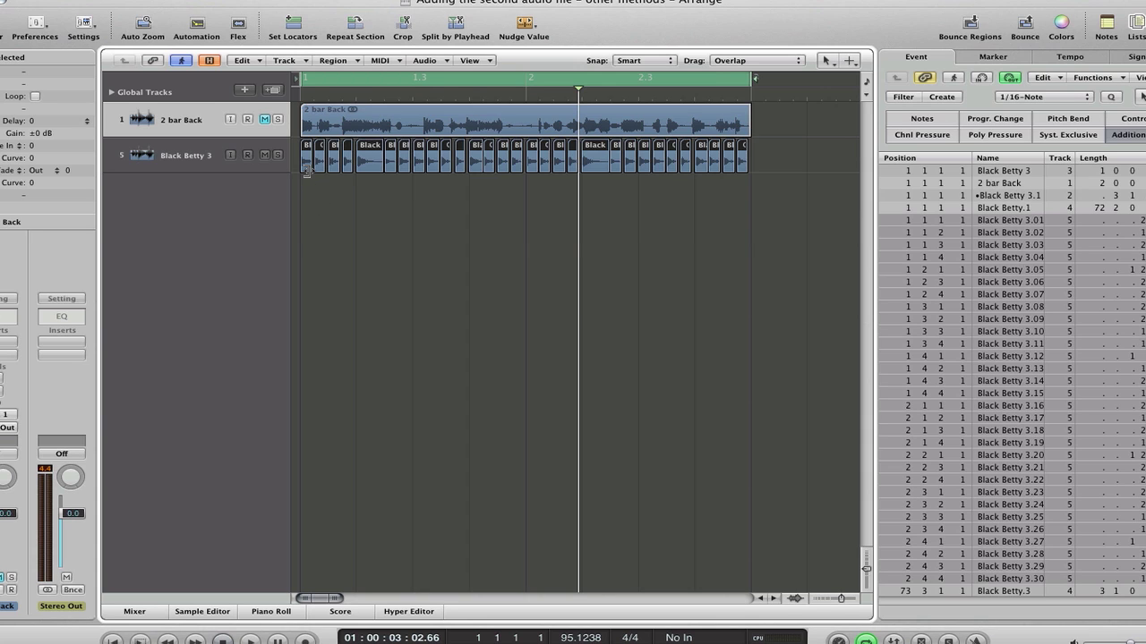
{"action": "mouse_move", "coordinate": [306, 170]}
{"action": "left_mouse_down"}
{"action": "mouse_move", "coordinate": [326, 176]}
{"action": "mouse_move", "coordinate": [312, 179]}
{"action": "left_mouse_up"}
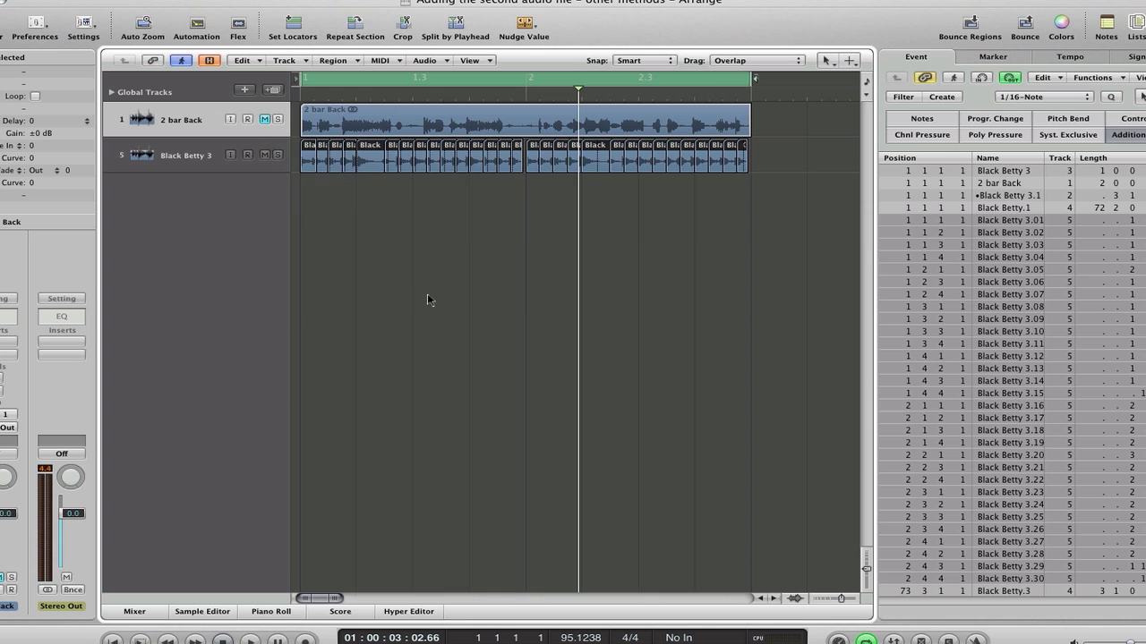
{"action": "key", "text": "space"}
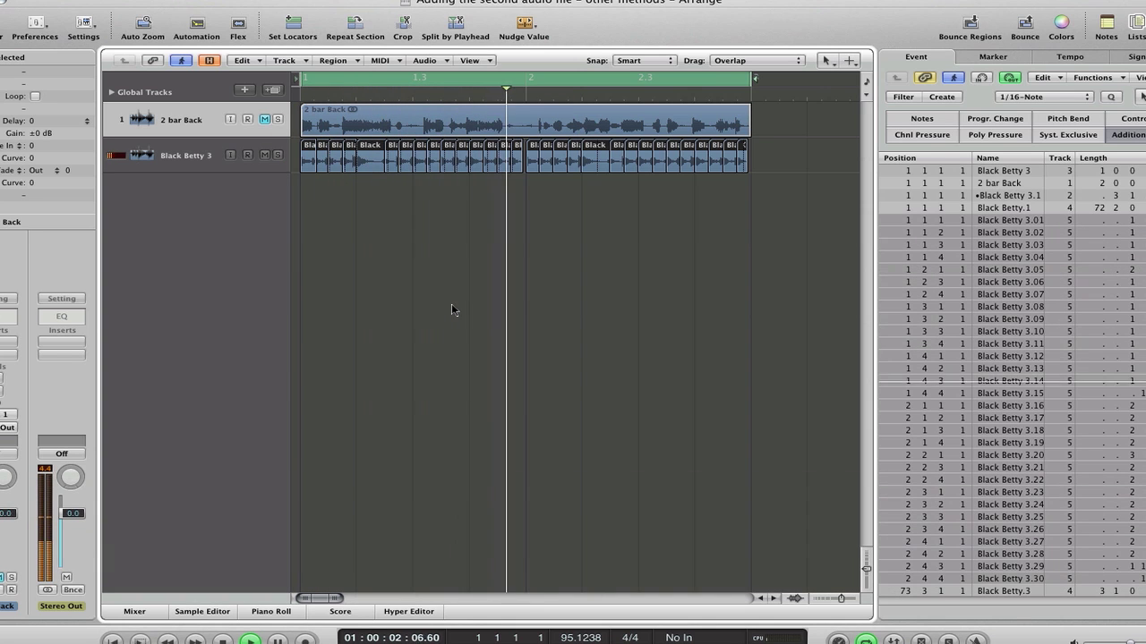
{"action": "key", "text": "space"}
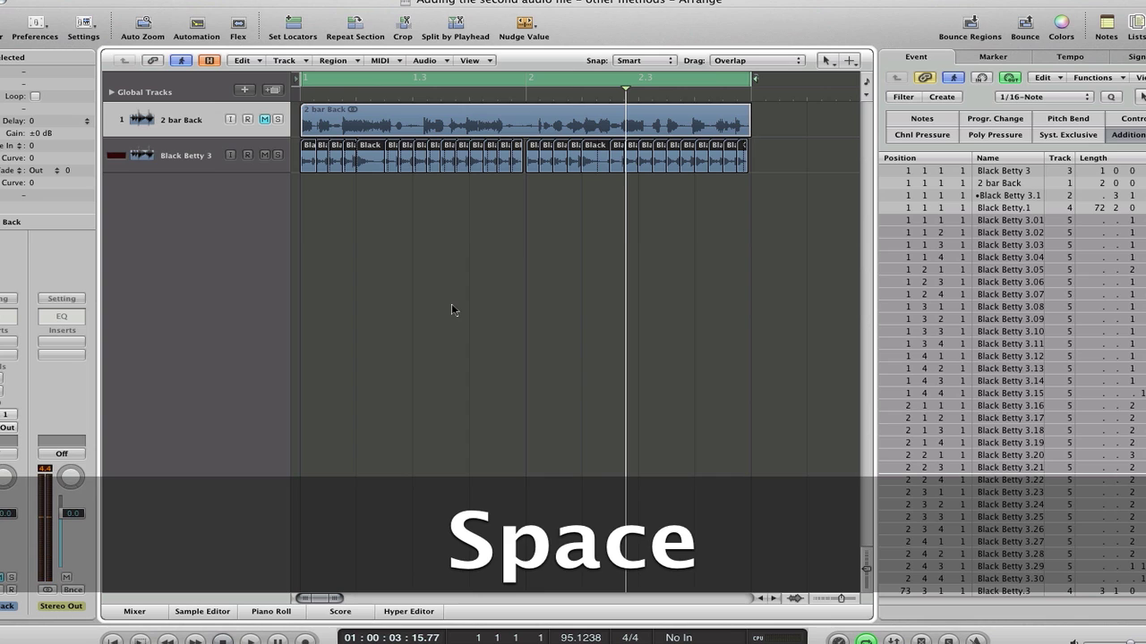
{"action": "key", "text": "super+z"}
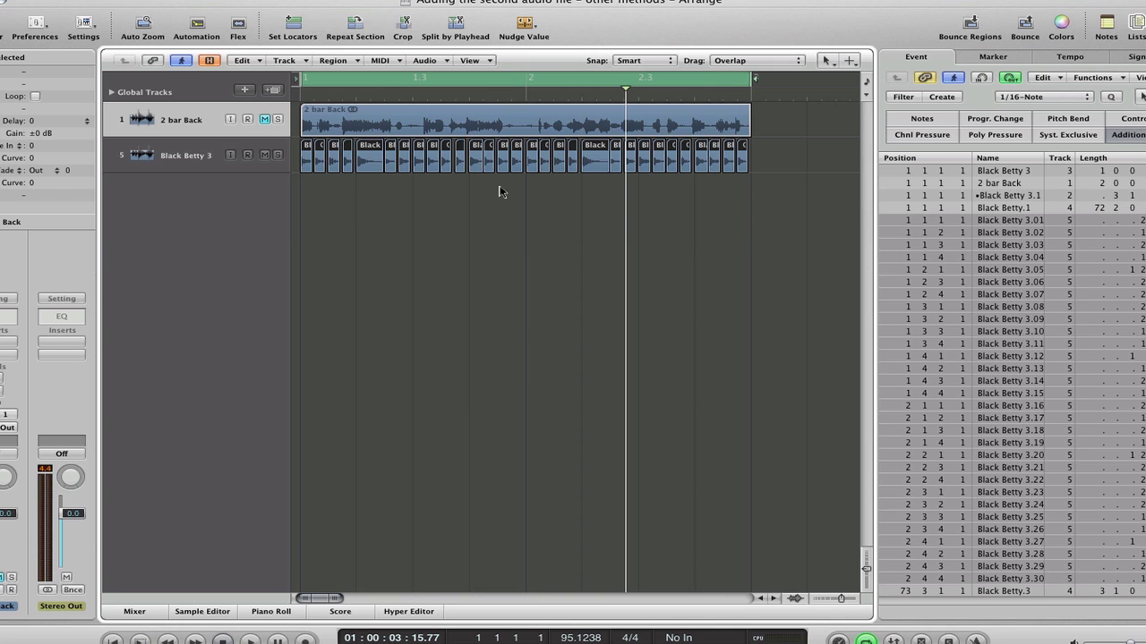
Mute the sliced Black Betty 3 track (track 5) and hide it from the arrangement.
{"action": "left_click", "coordinate": [265, 156]}
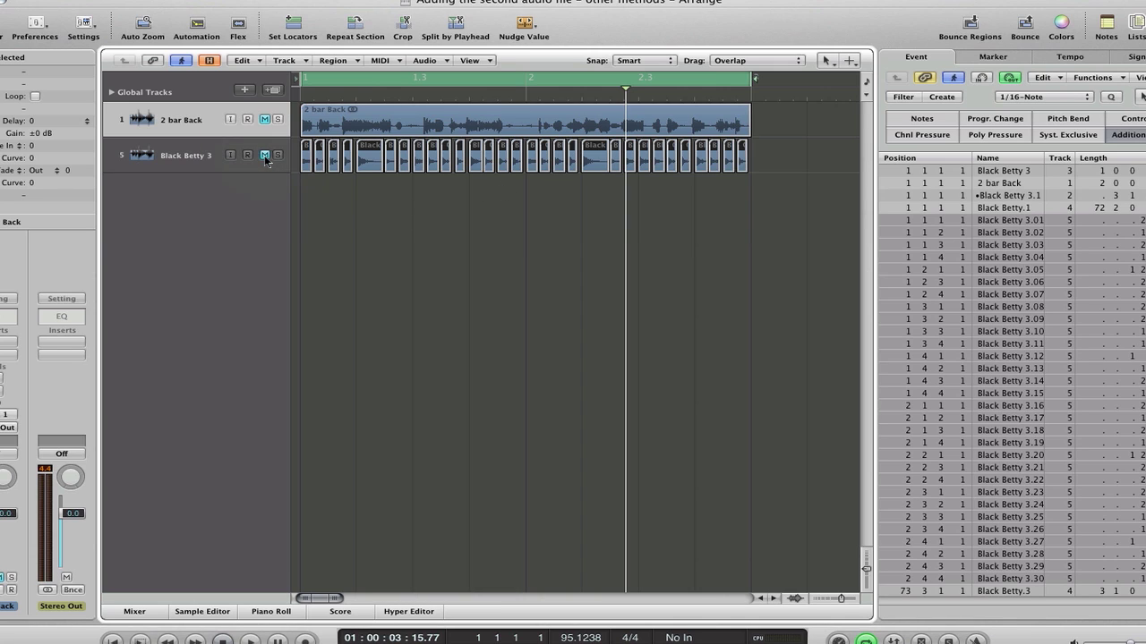
{"action": "left_click", "coordinate": [209, 60]}
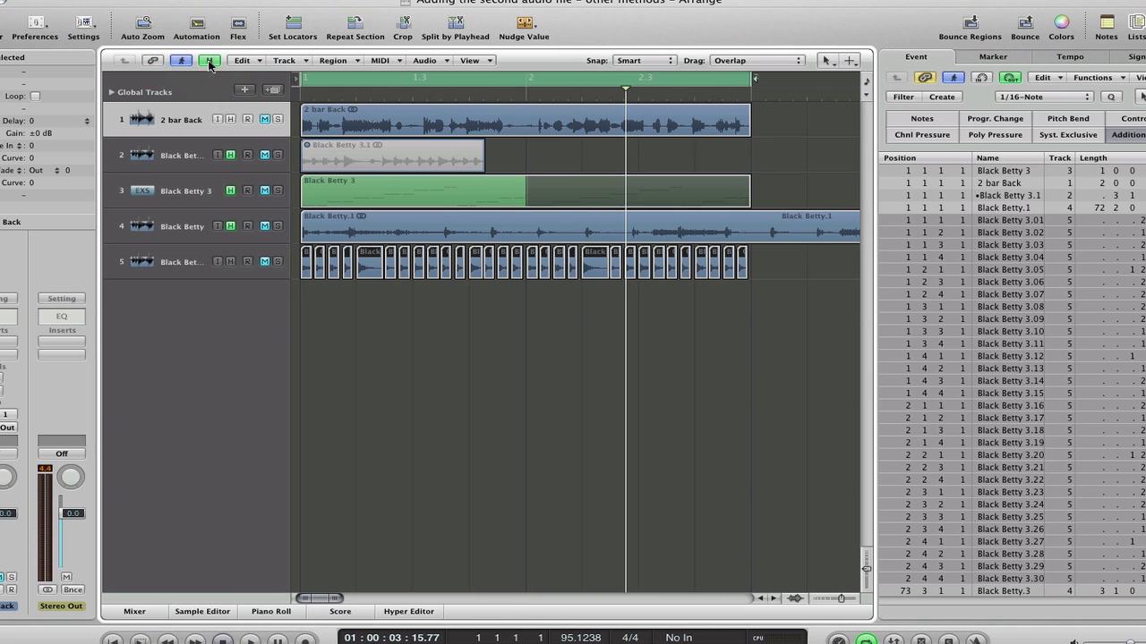
{"action": "left_click", "coordinate": [230, 262]}
{"action": "left_click", "coordinate": [209, 61]}
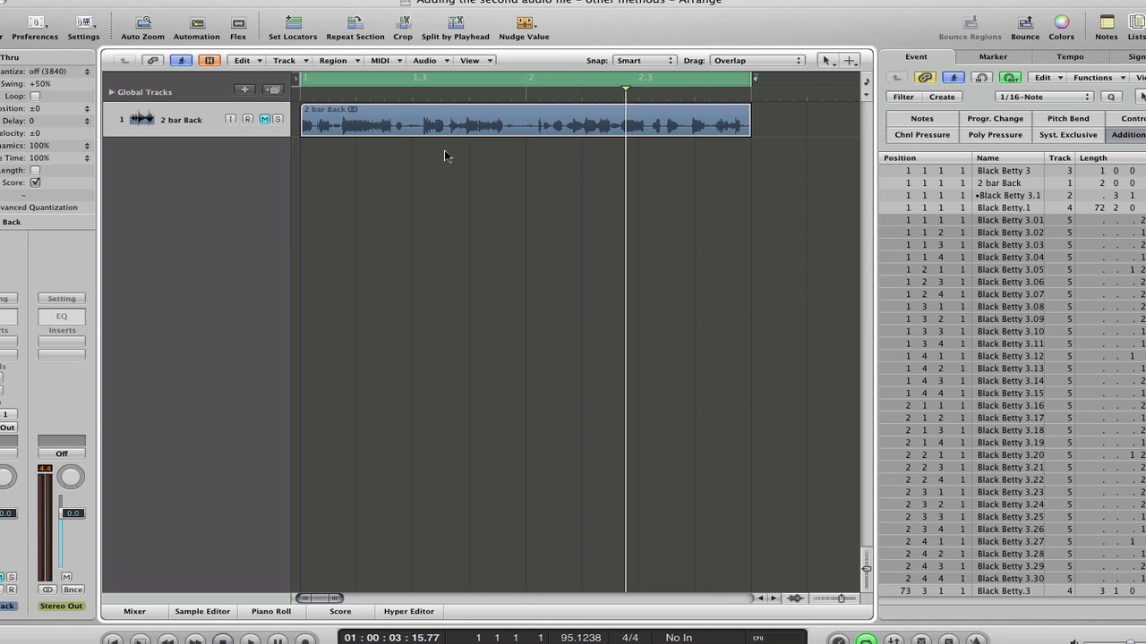
Create a new audio track below 2 bar Back and show the project's audio bin.
{"action": "key", "text": "alt+super+n"}
{"action": "key", "text": "Return"}
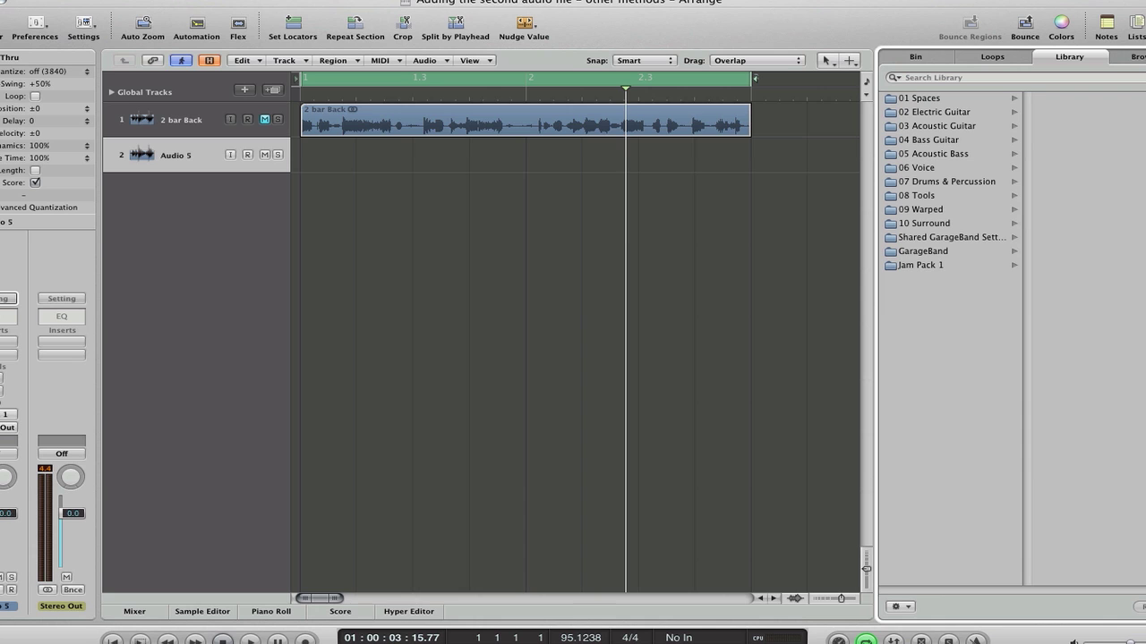
{"action": "left_click", "coordinate": [939, 56]}
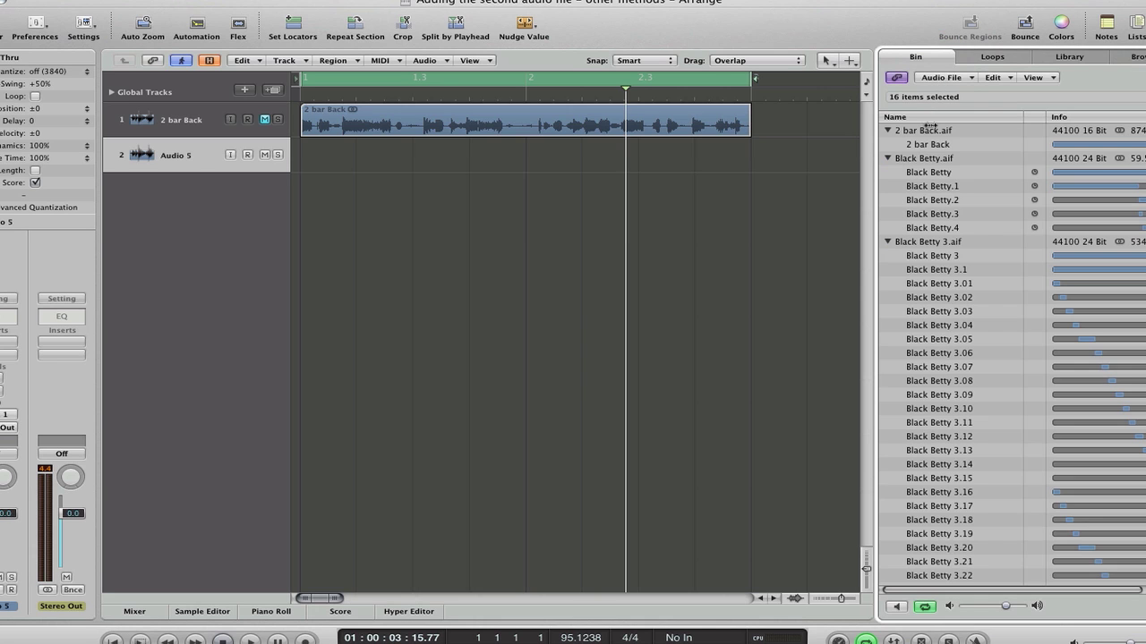
Add Black Betty 3 from the bin to the new track at bar 1 and match the project tempo globally to its one-bar length.
{"action": "left_click_drag", "start_coordinate": [933, 241], "coordinate": [304, 159]}
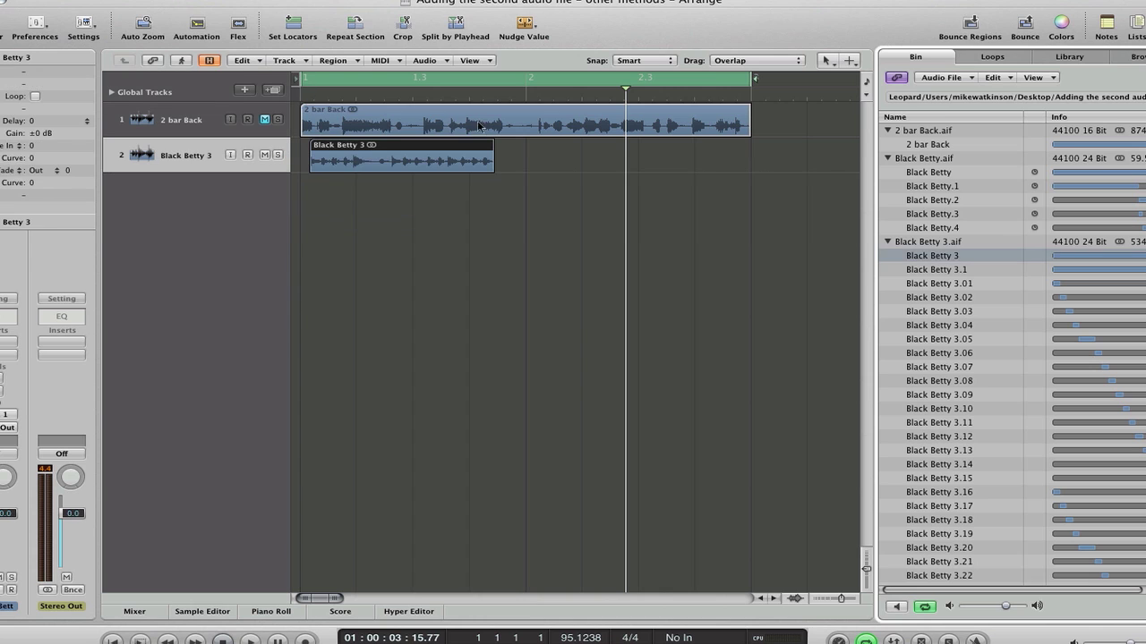
{"action": "left_click_drag", "start_coordinate": [752, 79], "coordinate": [528, 88]}
{"action": "key", "text": "super+t"}
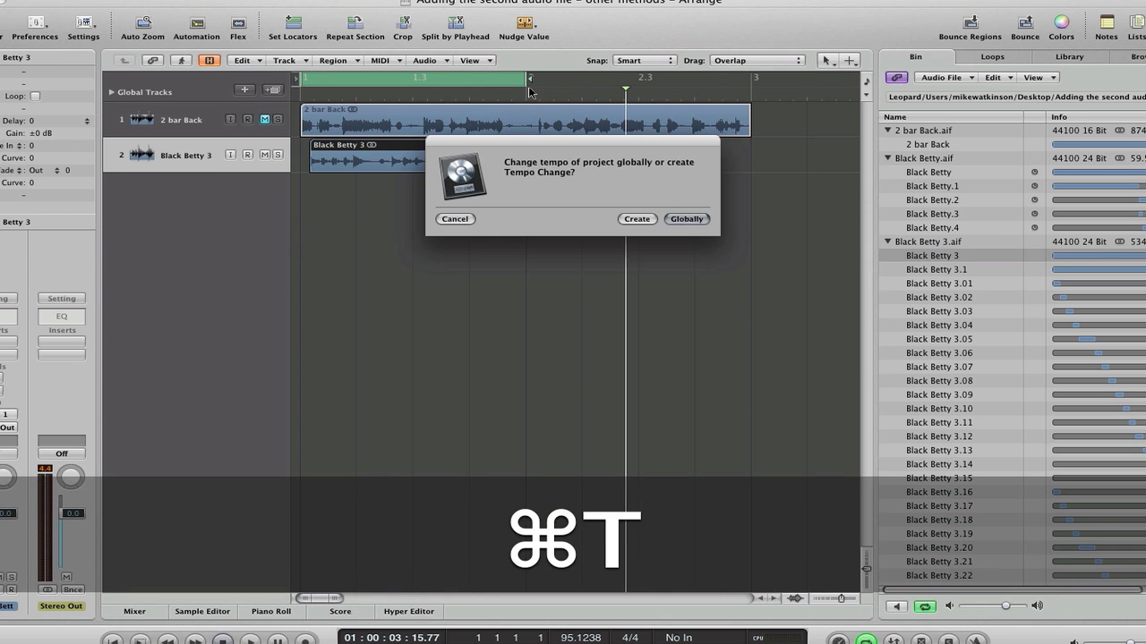
{"action": "key", "text": "Return"}
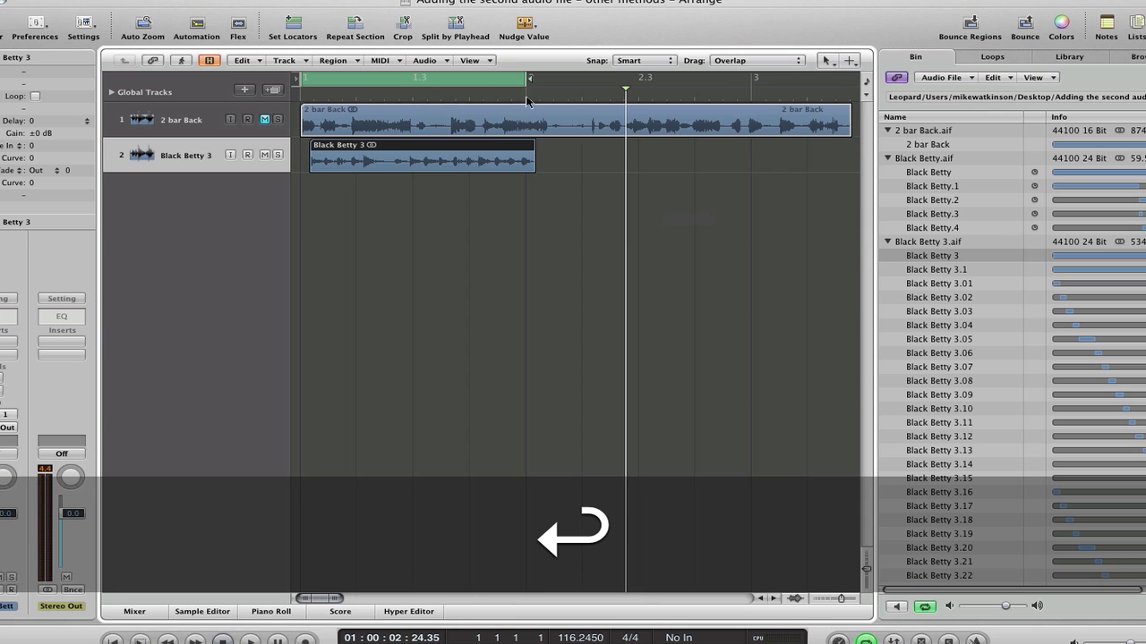
{"action": "left_click", "coordinate": [481, 148]}
{"action": "left_click_drag", "start_coordinate": [481, 148], "coordinate": [485, 146]}
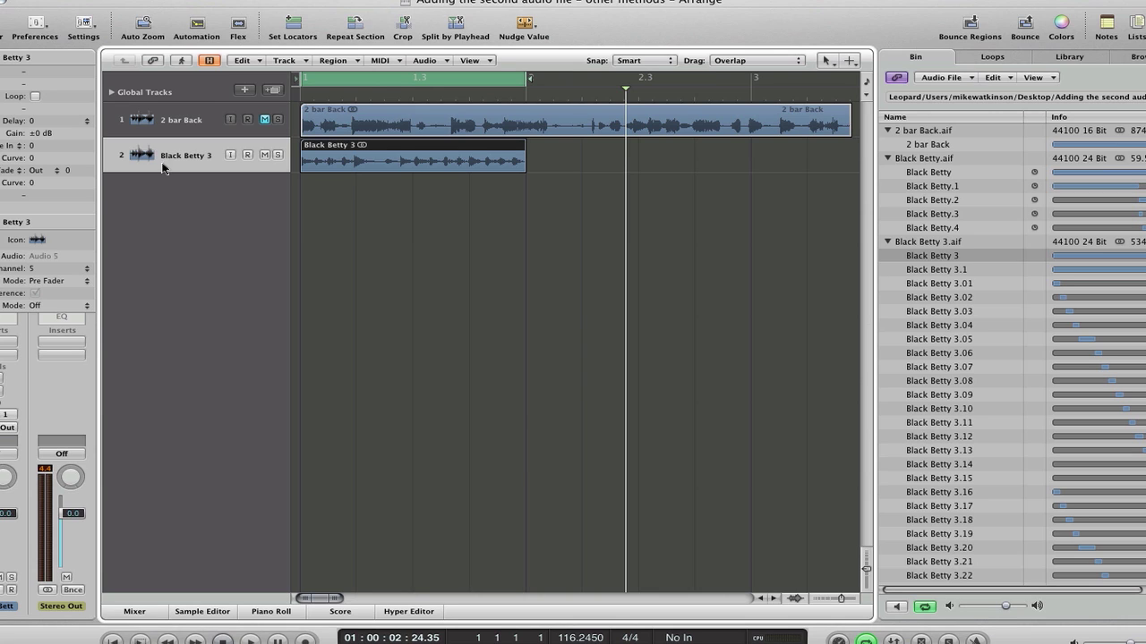
Set the Black Betty 3 track's flex mode to Slicing and show the flex view with enlarged tracks.
{"action": "left_click", "coordinate": [189, 157]}
{"action": "left_click", "coordinate": [84, 307]}
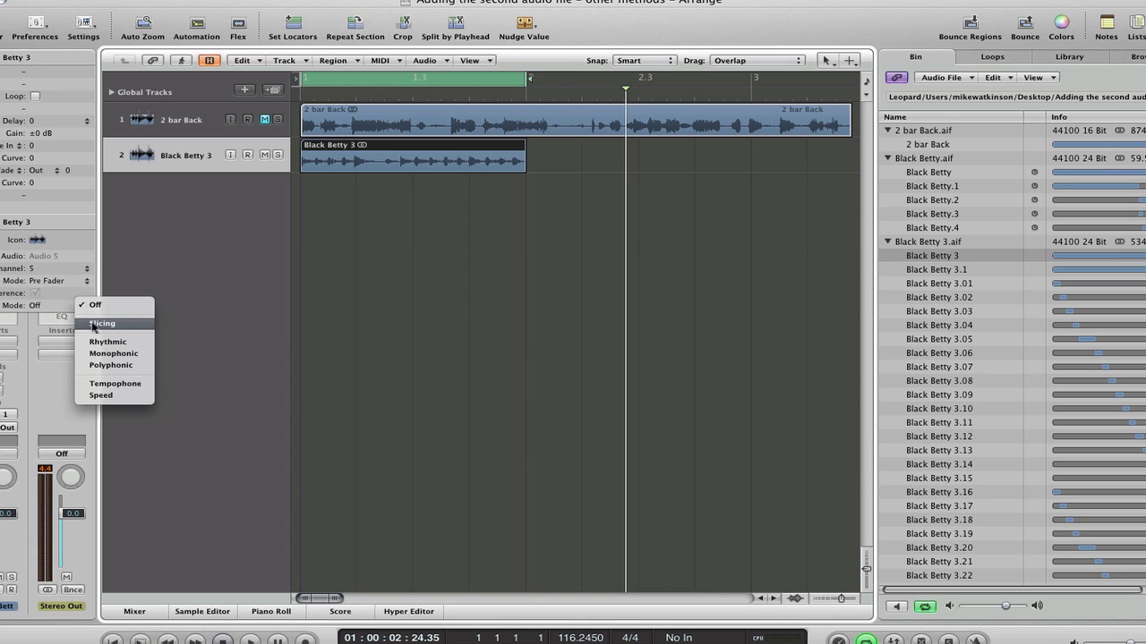
{"action": "left_click", "coordinate": [93, 325]}
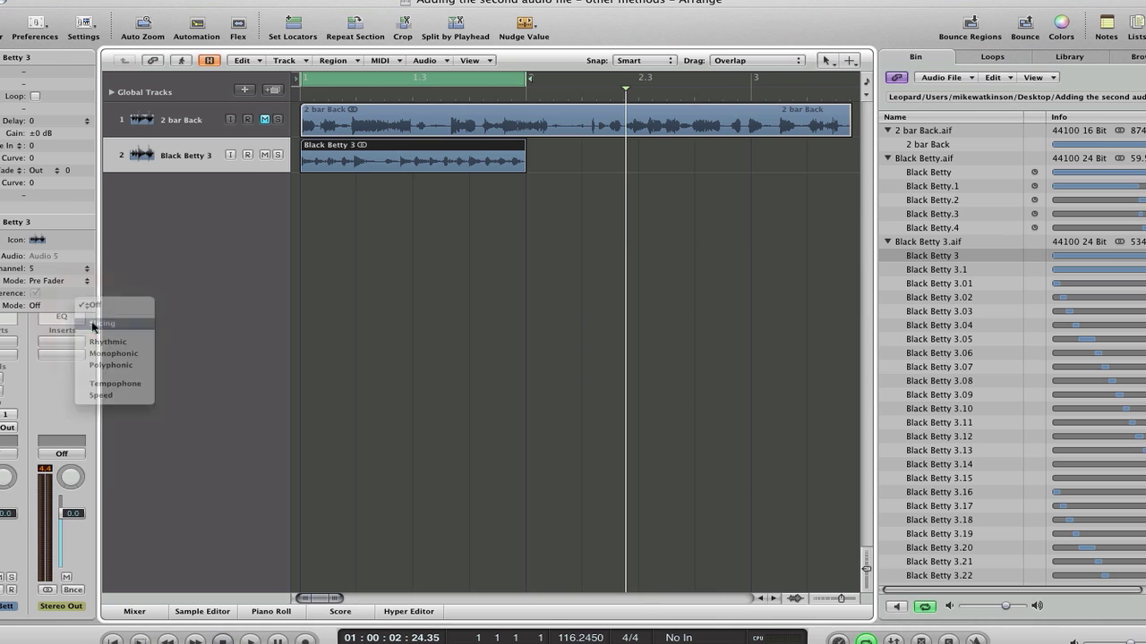
{"action": "left_click", "coordinate": [238, 27]}
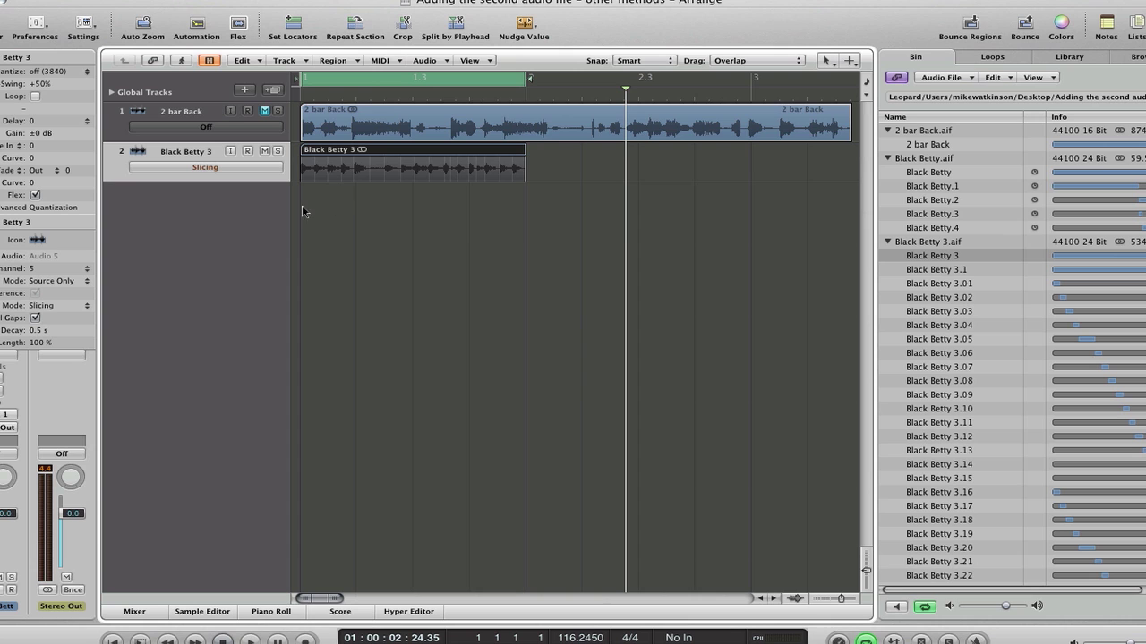
{"action": "left_click", "coordinate": [866, 569]}
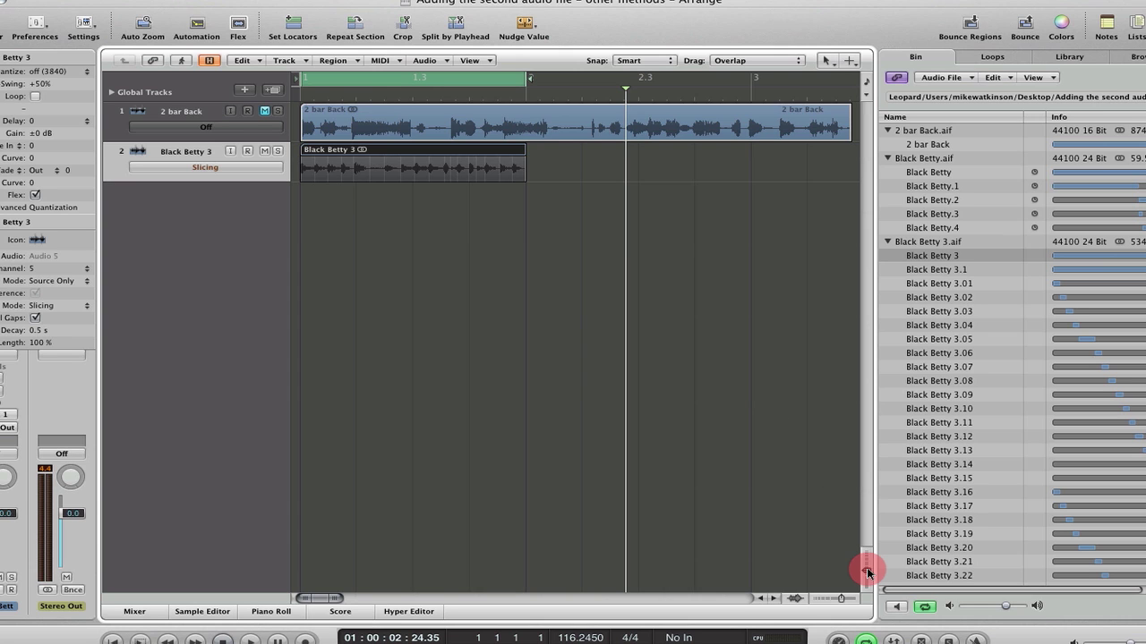
{"action": "left_click_drag", "start_coordinate": [867, 570], "coordinate": [866, 588]}
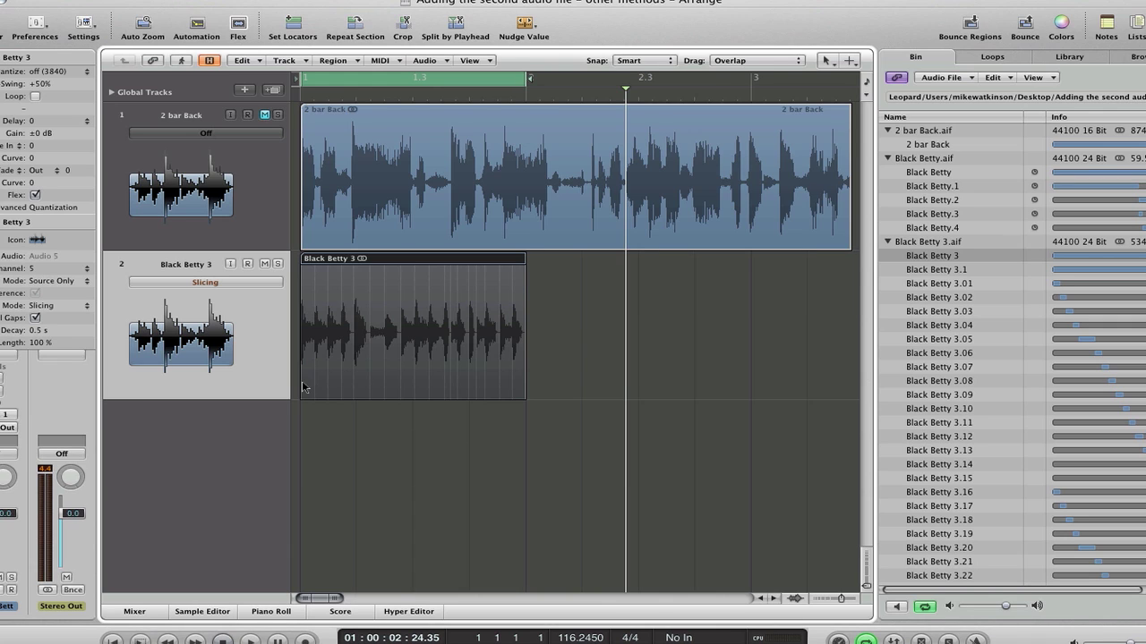
Quantize the sliced Black Betty 3 region to 1/16-Note and play it back.
{"action": "left_click", "coordinate": [76, 72]}
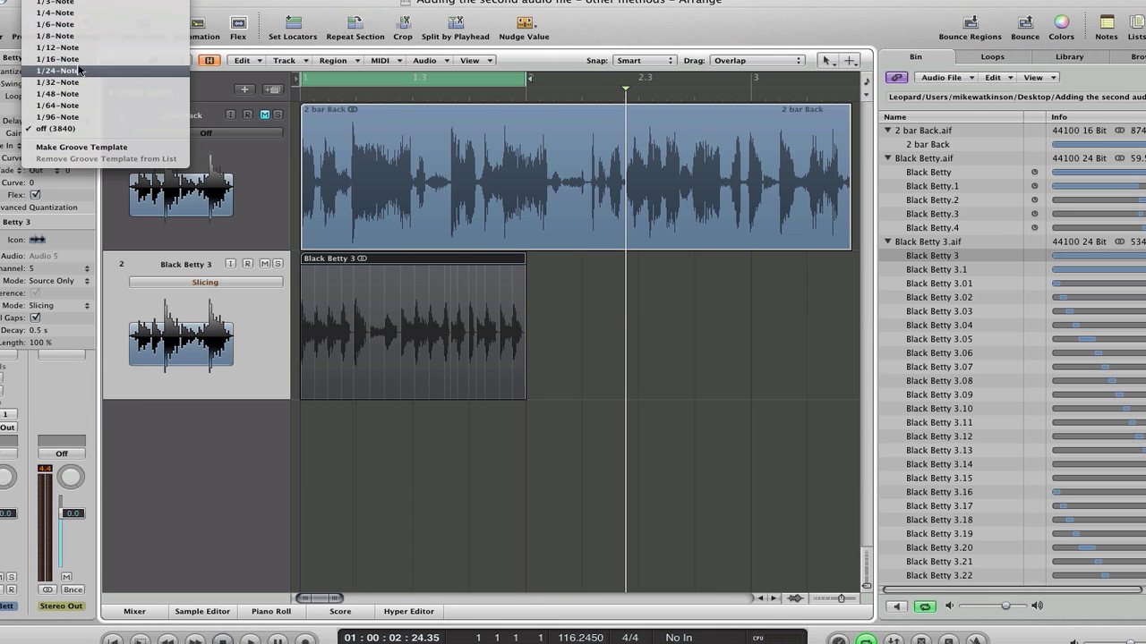
{"action": "left_click", "coordinate": [79, 61]}
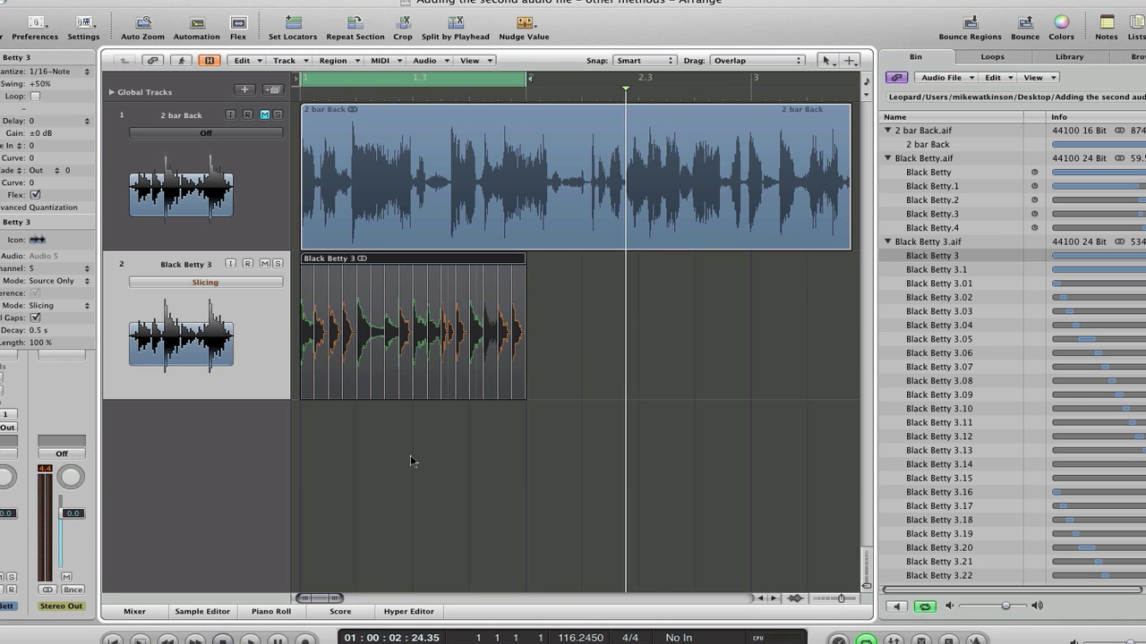
{"action": "key", "text": "space"}
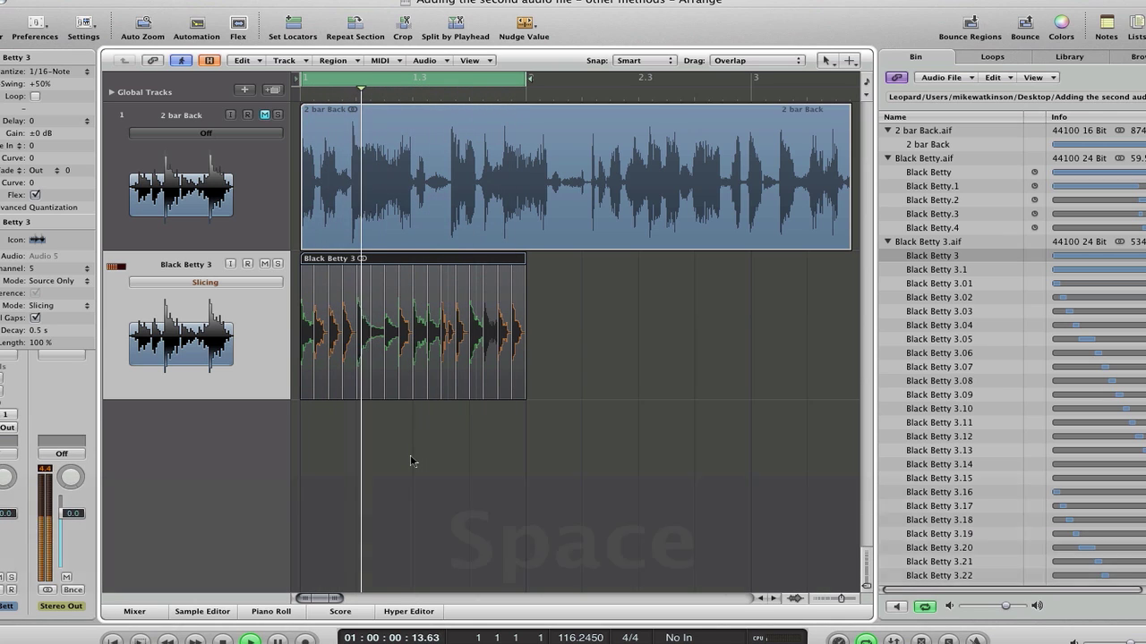
{"action": "key", "text": "space"}
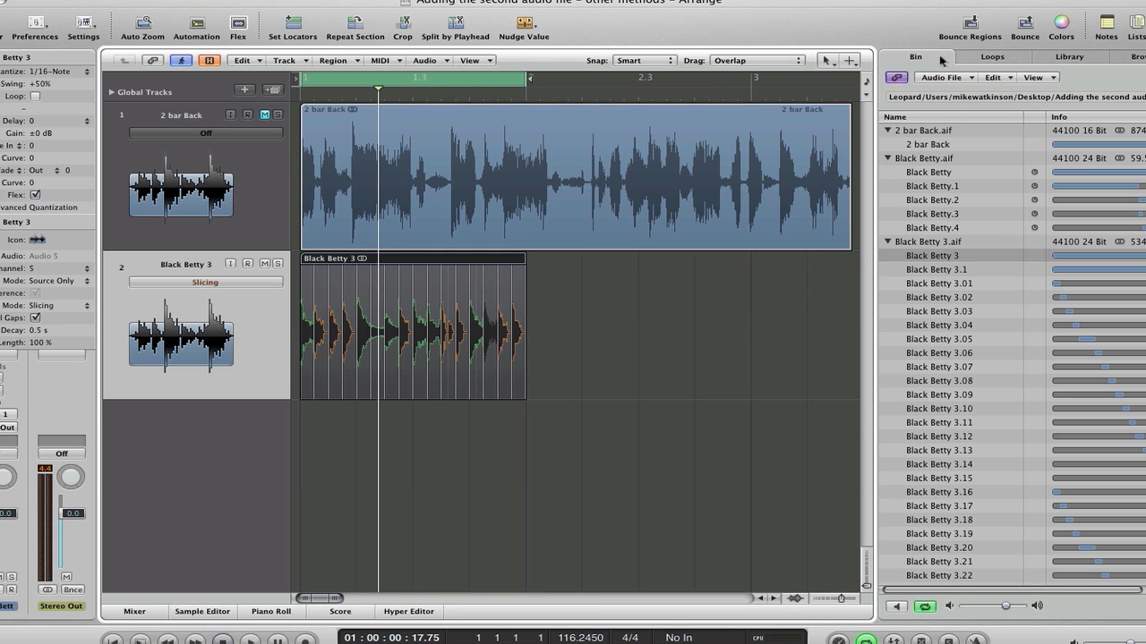
Add Black Betty 3 again at bar 1 on a new track below and set that track's flex mode to Rhythmic.
{"action": "left_click_drag", "start_coordinate": [931, 241], "coordinate": [298, 501]}
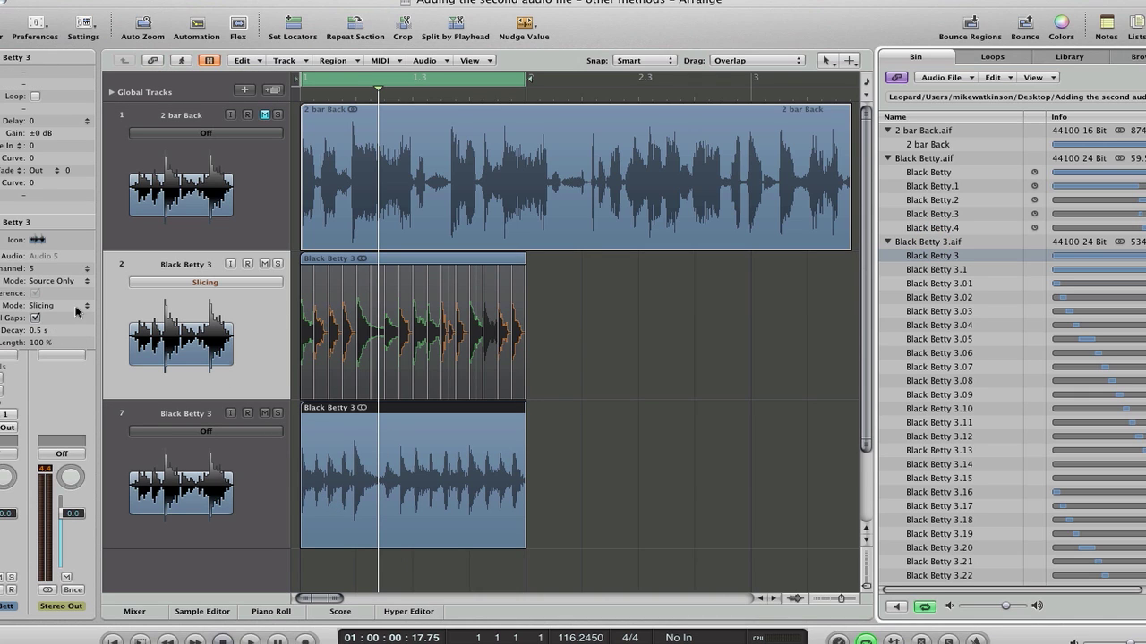
{"action": "left_click", "coordinate": [172, 414]}
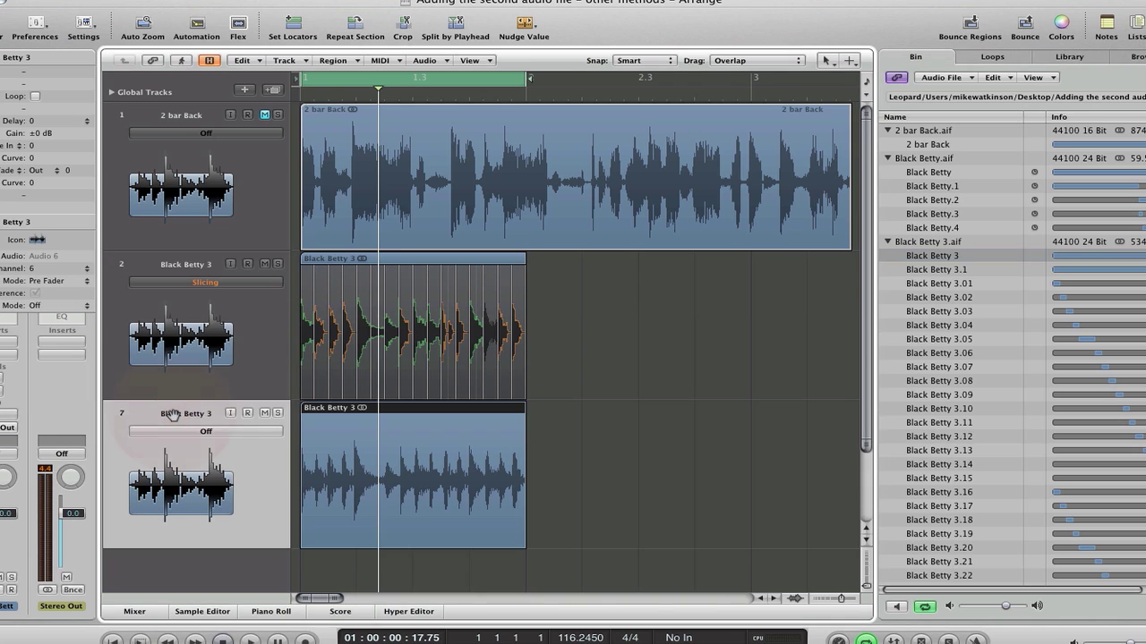
{"action": "left_click", "coordinate": [77, 307]}
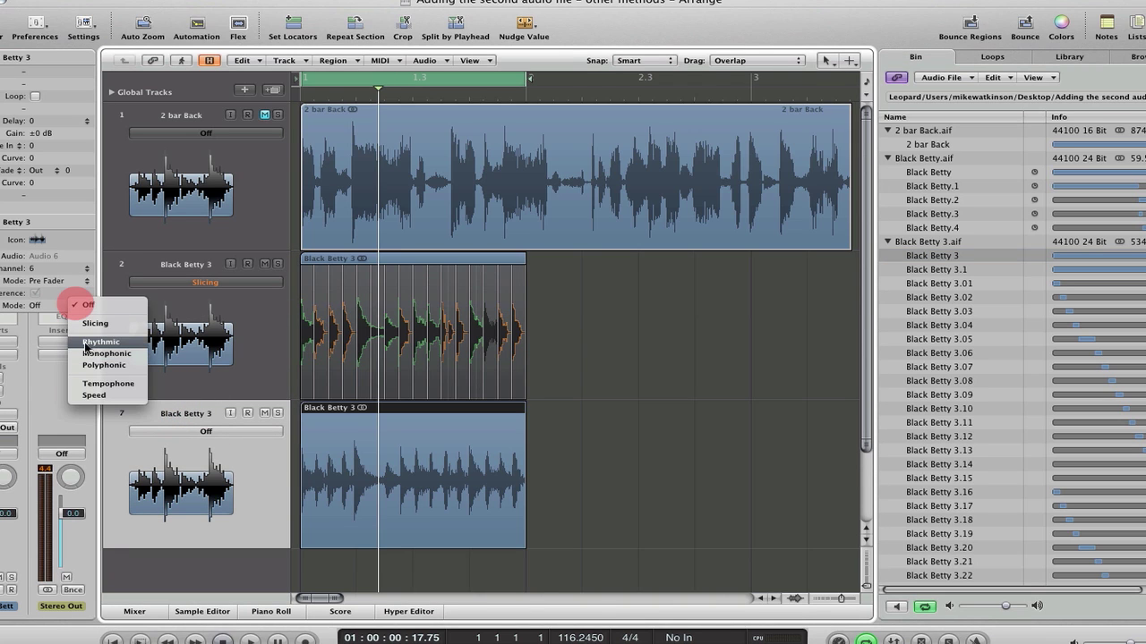
{"action": "left_click", "coordinate": [85, 343]}
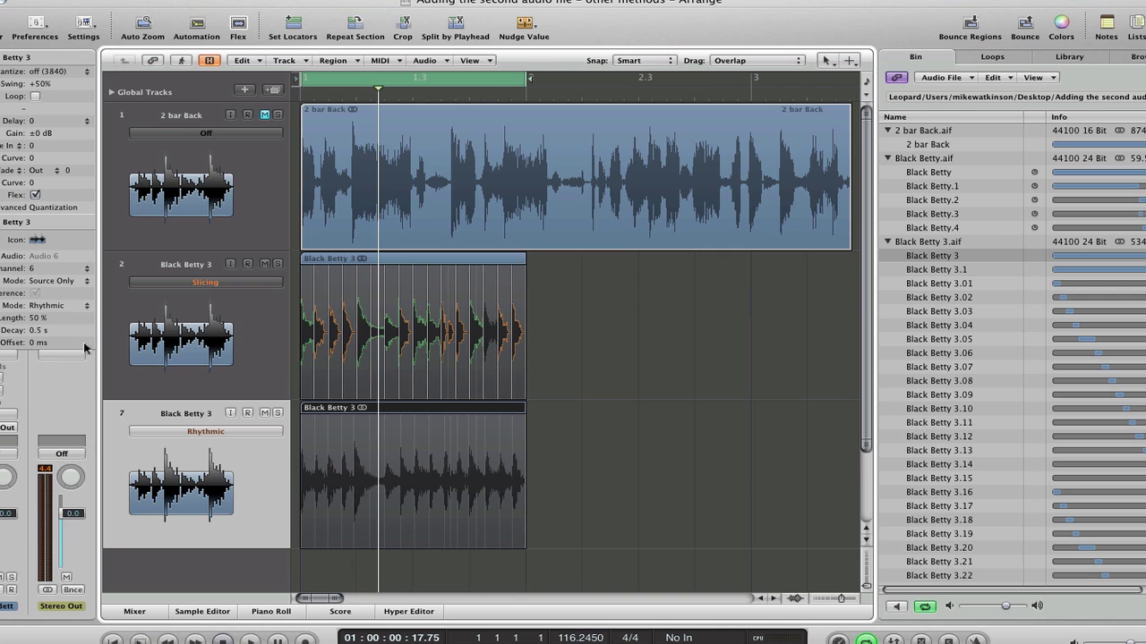
Quantize the Rhythmic Black Betty 3 region to 1/16-Note and compare its waveform with the Slicing version above.
{"action": "left_click", "coordinate": [81, 72]}
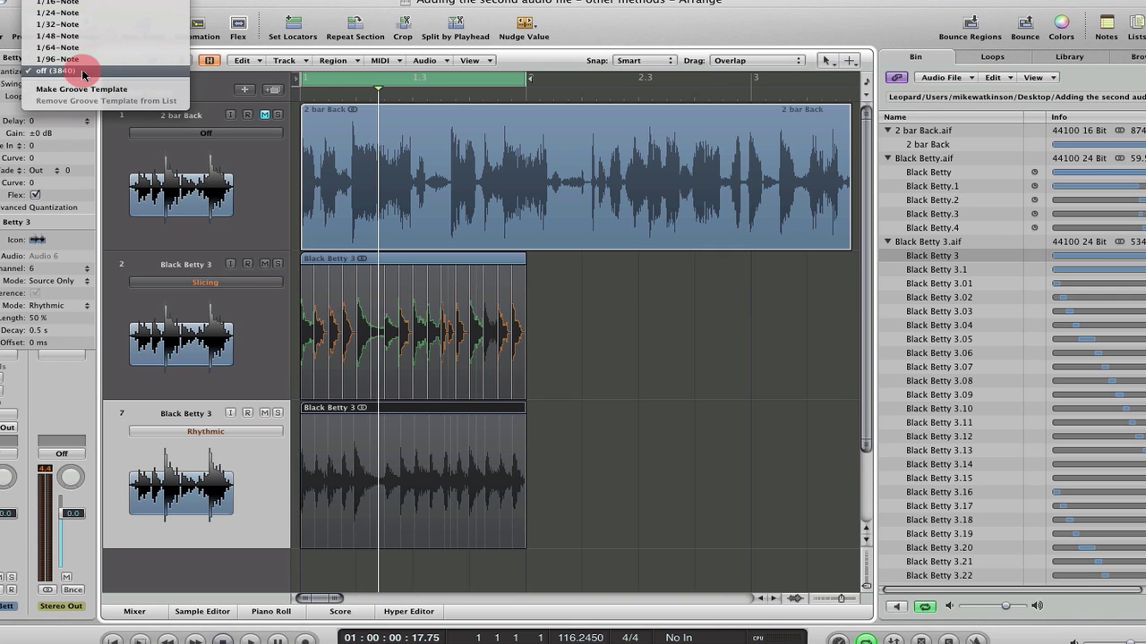
{"action": "left_click", "coordinate": [86, 3]}
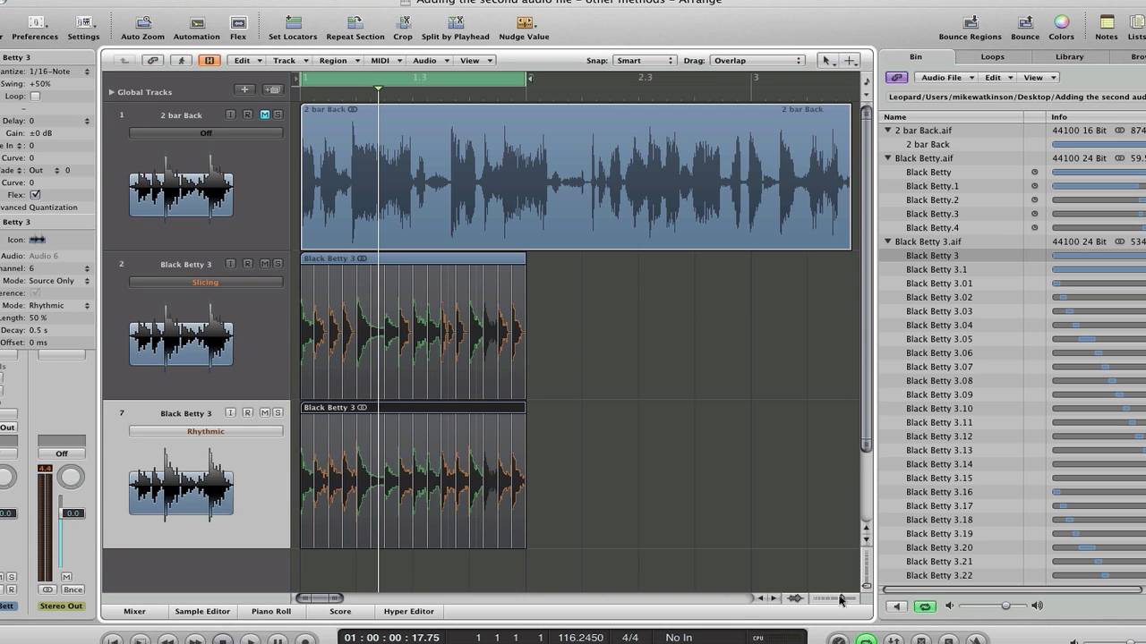
{"action": "left_click_drag", "start_coordinate": [841, 600], "coordinate": [844, 599]}
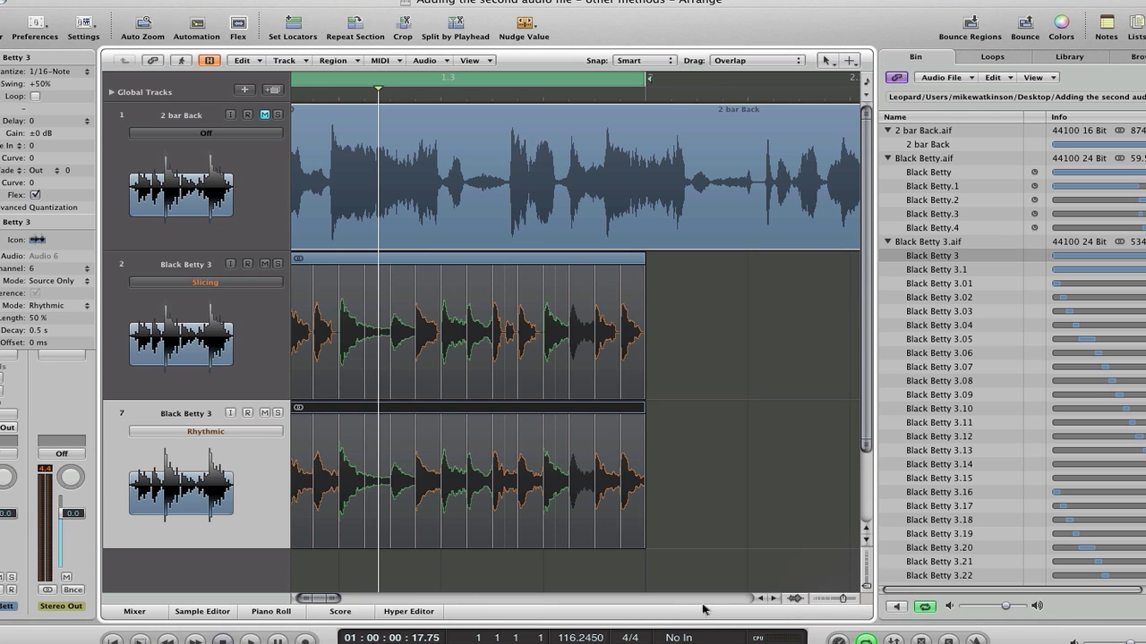
{"action": "left_click", "coordinate": [315, 598]}
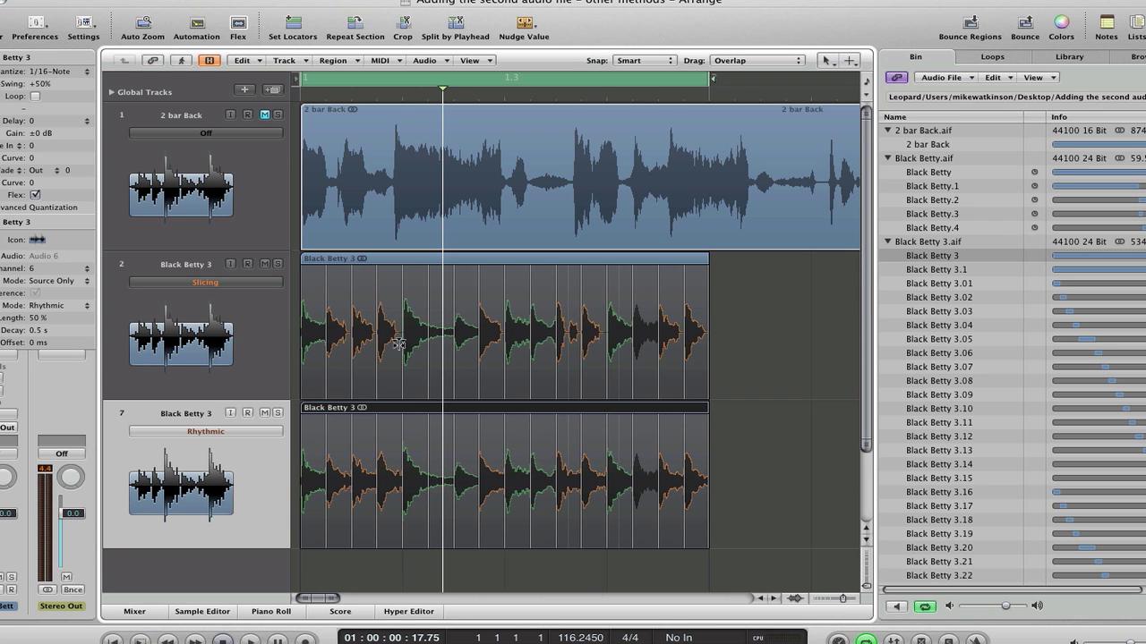
{"action": "key", "text": "alt+super"}
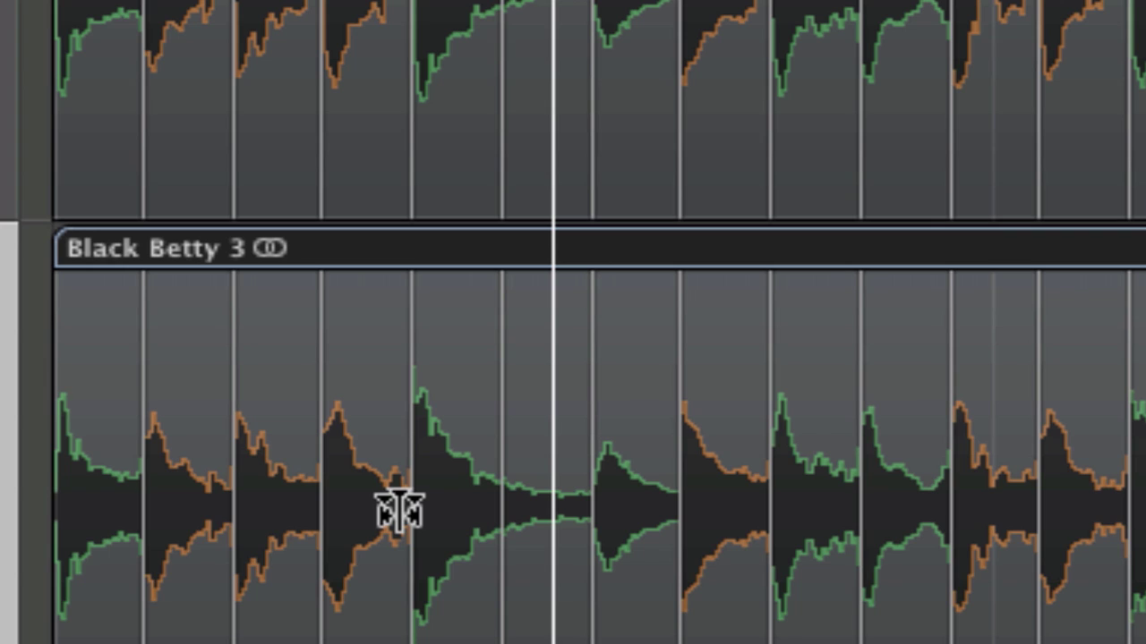
{"action": "key", "text": "alt+super+8"}
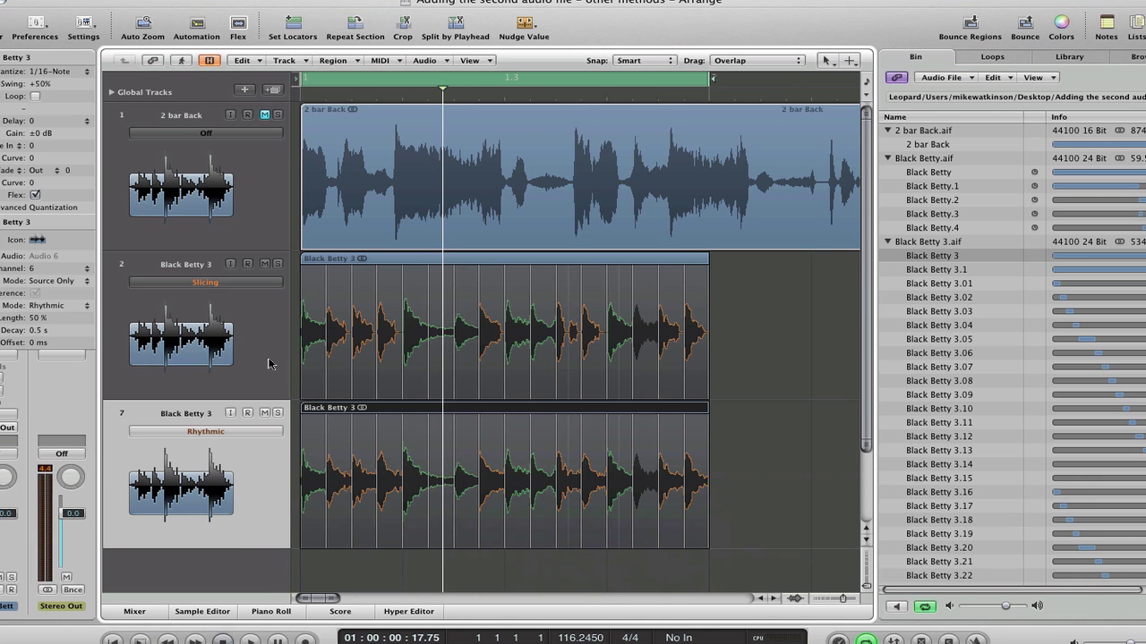
Play the Rhythmic Black Betty 3 region in solo, switching to the Slicing version during playback to compare their sound.
{"action": "key", "text": "s"}
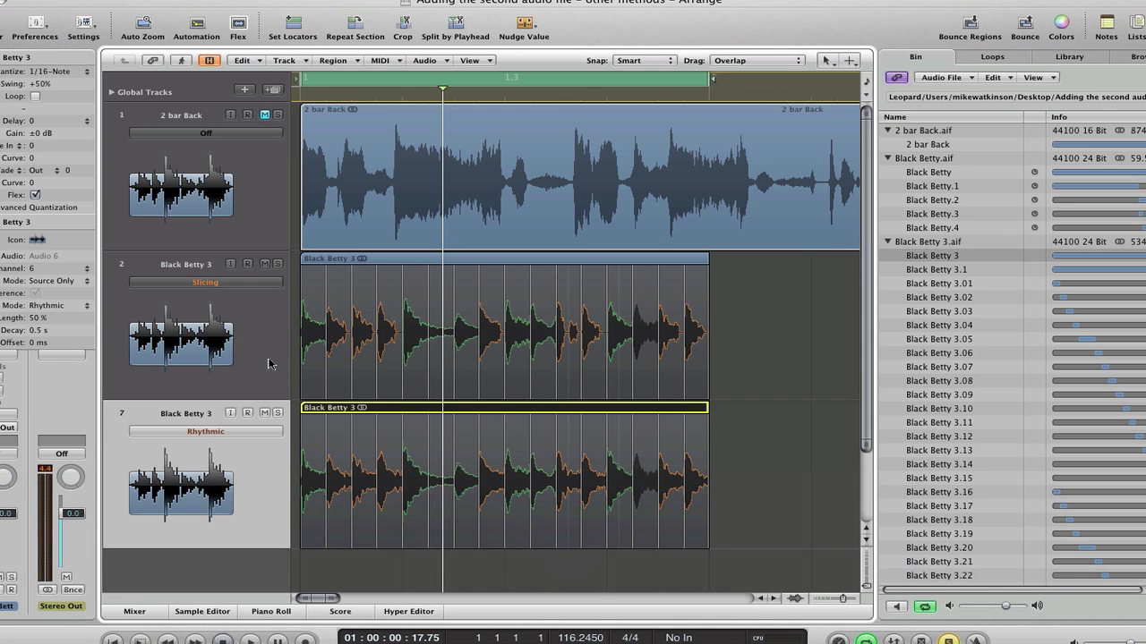
{"action": "key", "text": "space"}
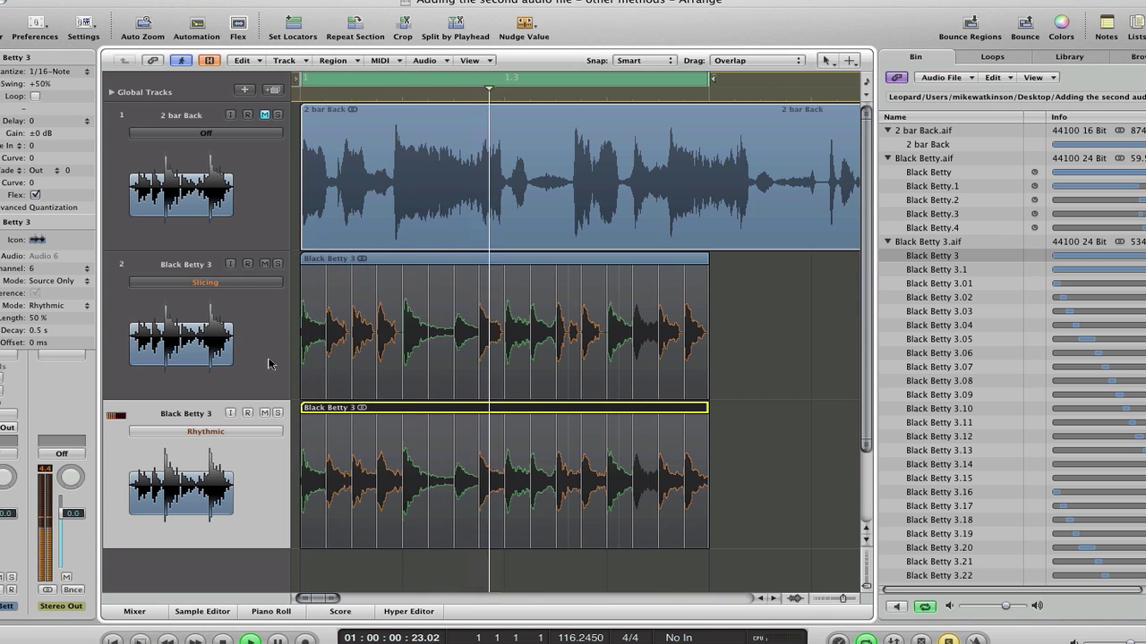
{"action": "left_click", "coordinate": [266, 354]}
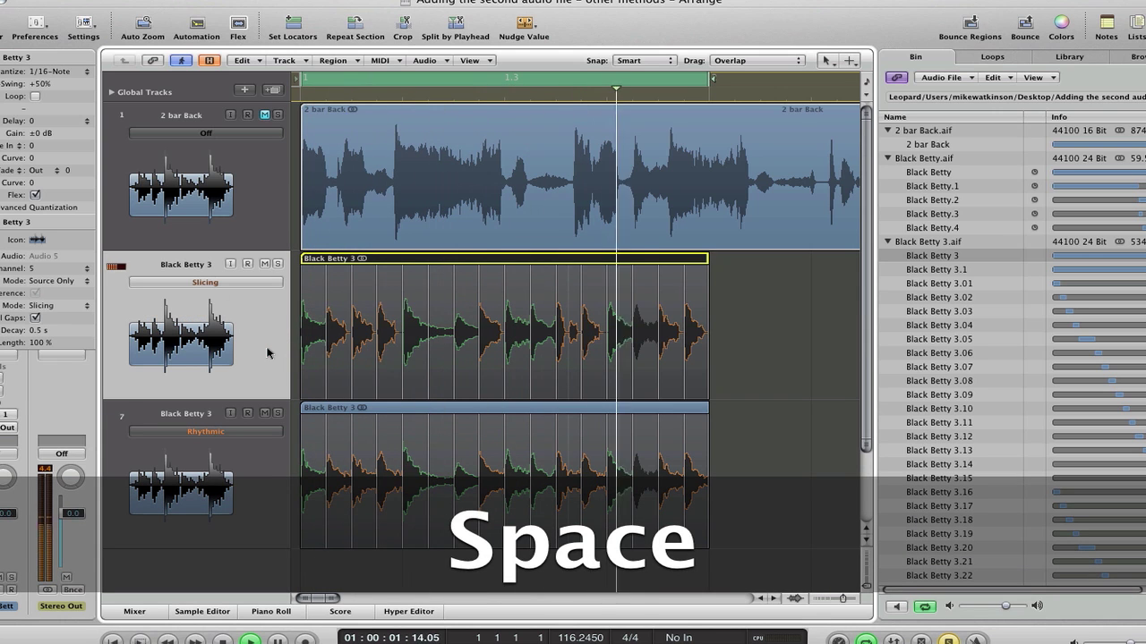
{"action": "key", "text": "space"}
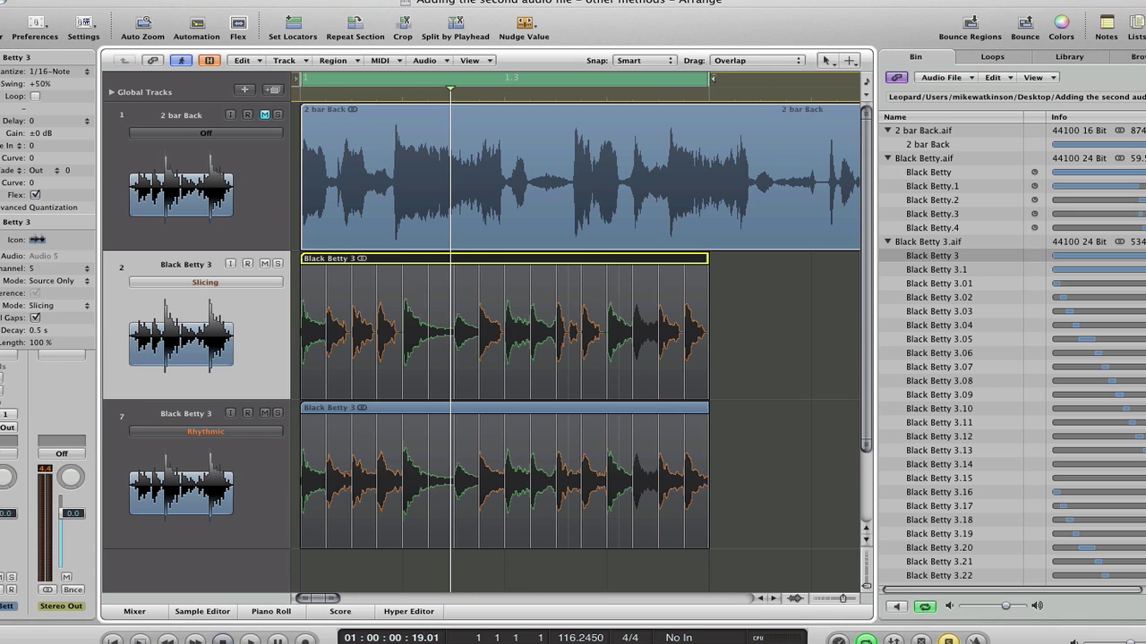
Hide the bin, extend the cycle to two bars, and match the project tempo globally to the 2 bar Back region.
{"action": "key", "text": "b"}
{"action": "left_click", "coordinate": [951, 179]}
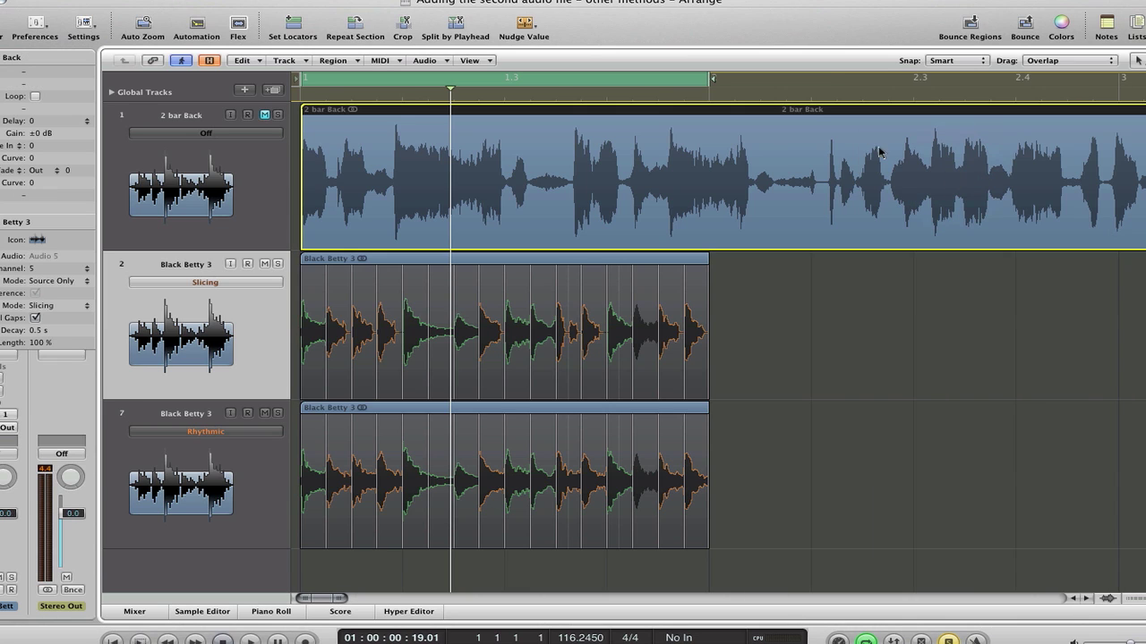
{"action": "left_click_drag", "start_coordinate": [711, 77], "coordinate": [1119, 75]}
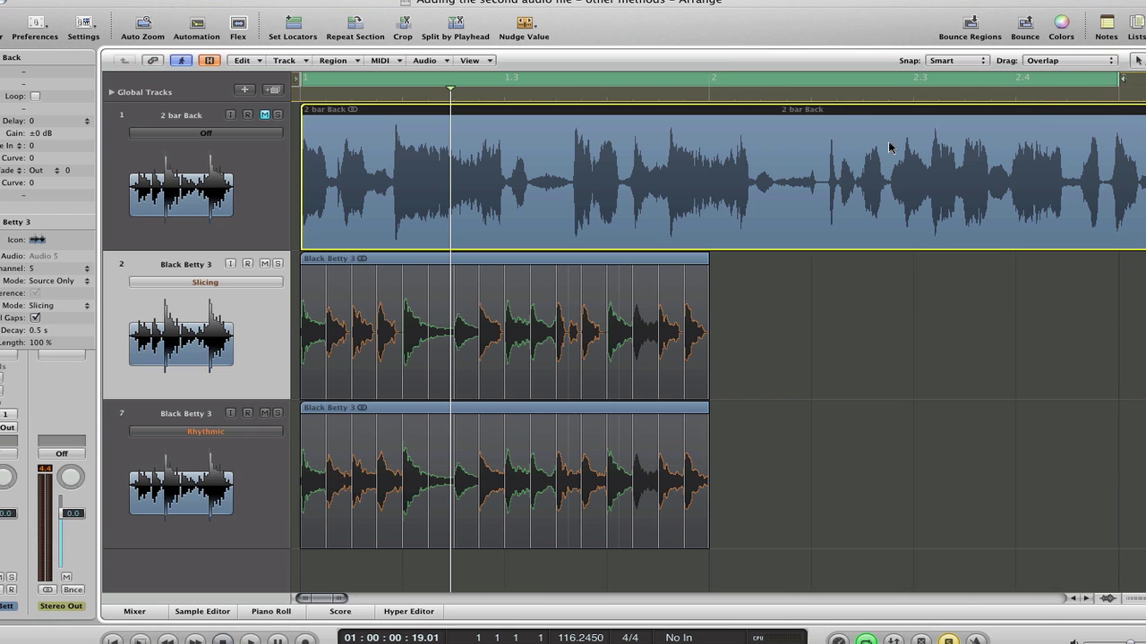
{"action": "key", "text": "super+t"}
{"action": "key", "text": "Return"}
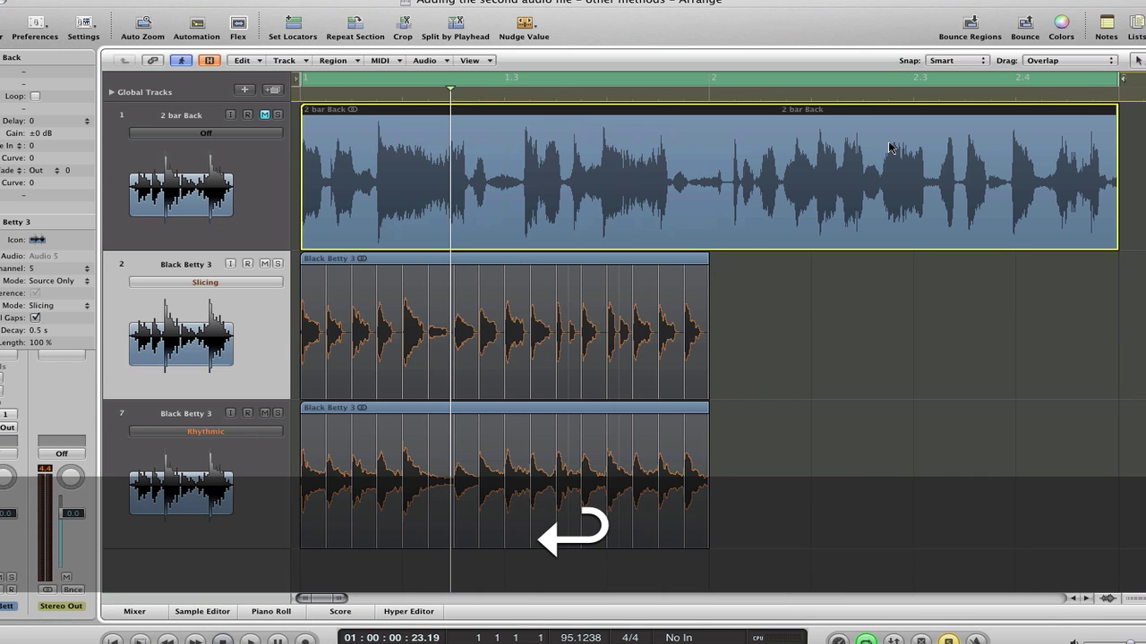
Play the Slicing and Rhythmic Black Betty 3 regions one after the other in solo at the 2 bar Back tempo.
{"action": "left_click", "coordinate": [256, 308]}
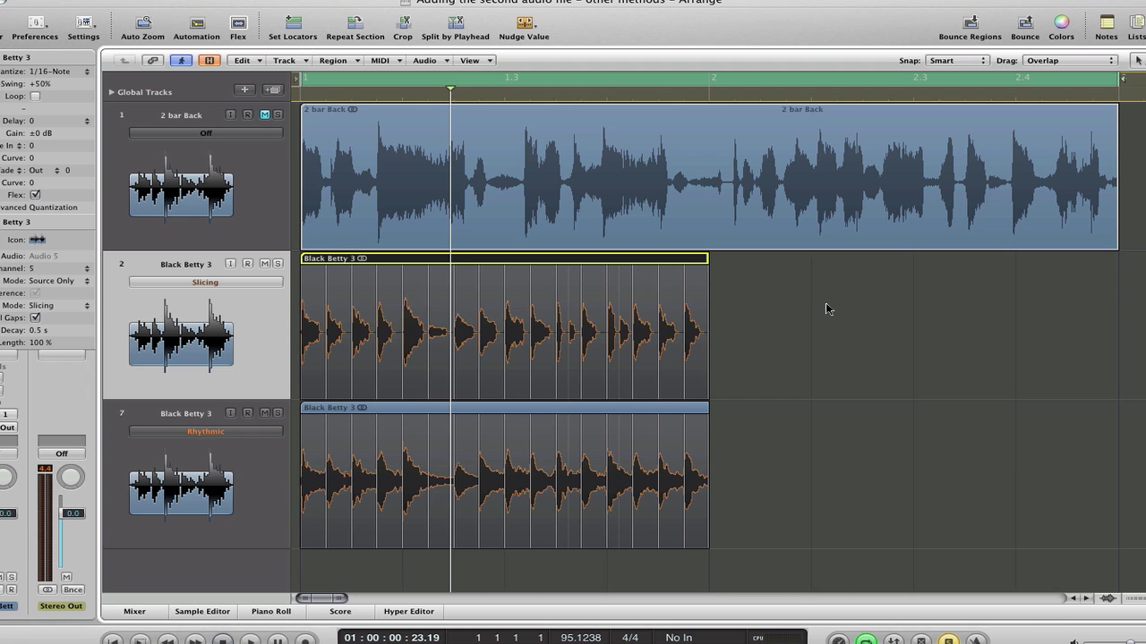
{"action": "key", "text": "space"}
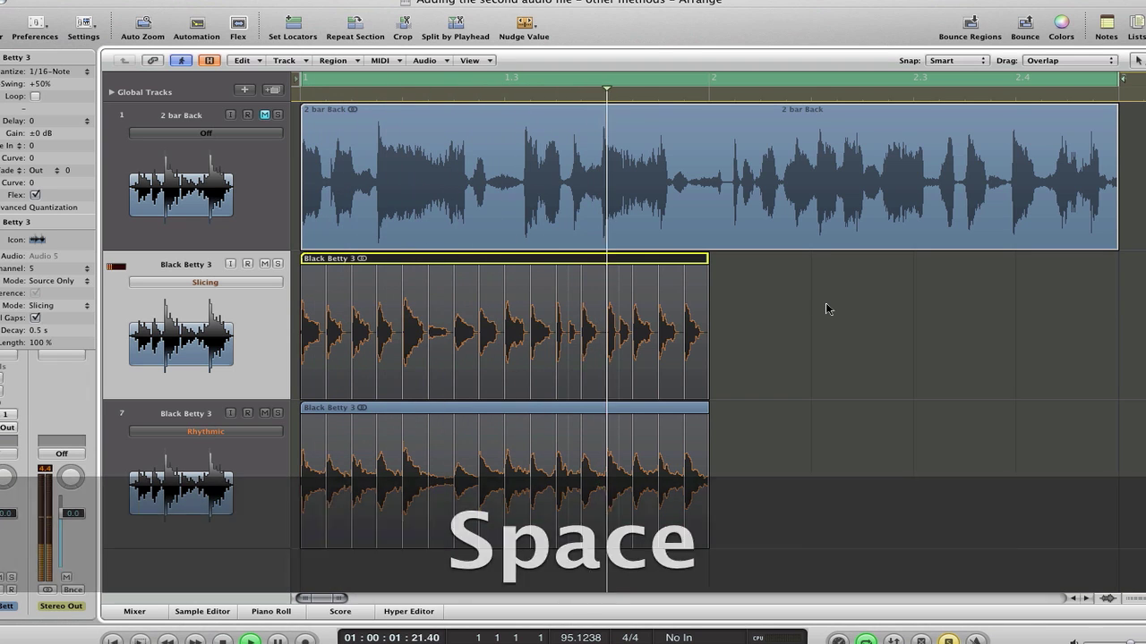
{"action": "left_click", "coordinate": [248, 472]}
{"action": "key", "text": "space"}
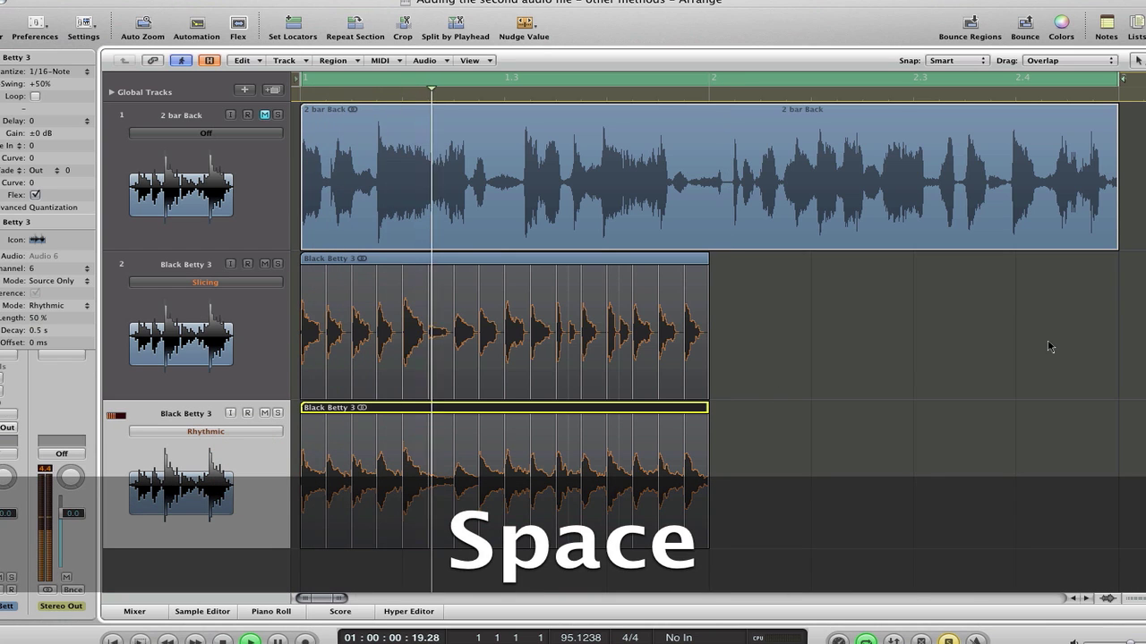
{"action": "key", "text": "space"}
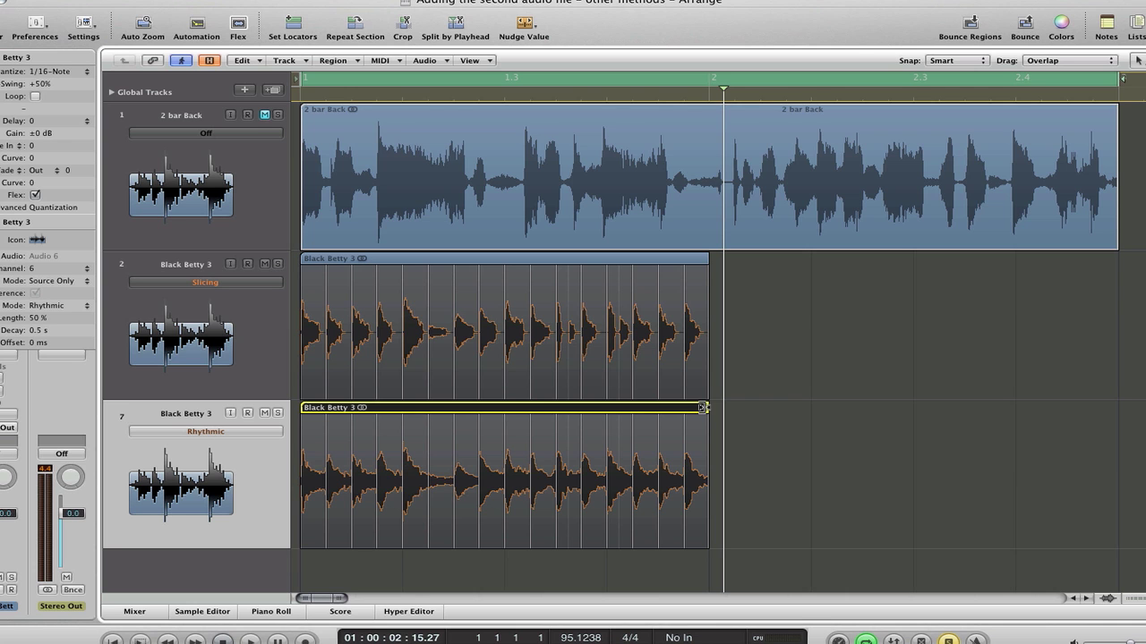
Time-stretch the Rhythmic and Slicing Black Betty 3 regions to the full two-bar length of the 2 bar Back region.
{"action": "key", "text": "alt"}
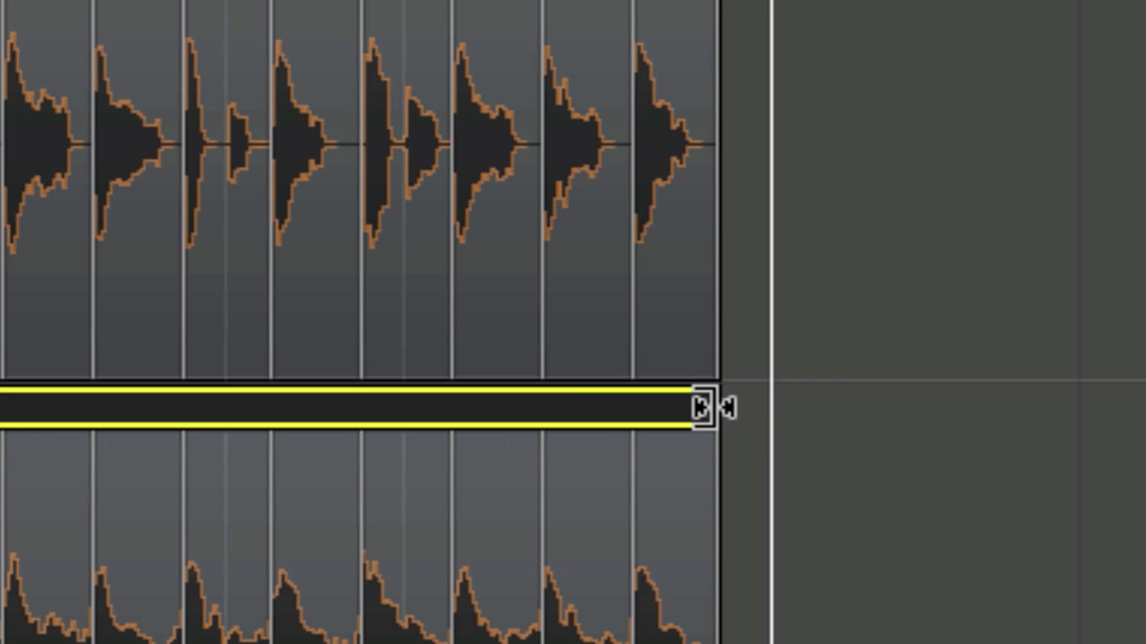
{"action": "key", "text": "alt+super+8"}
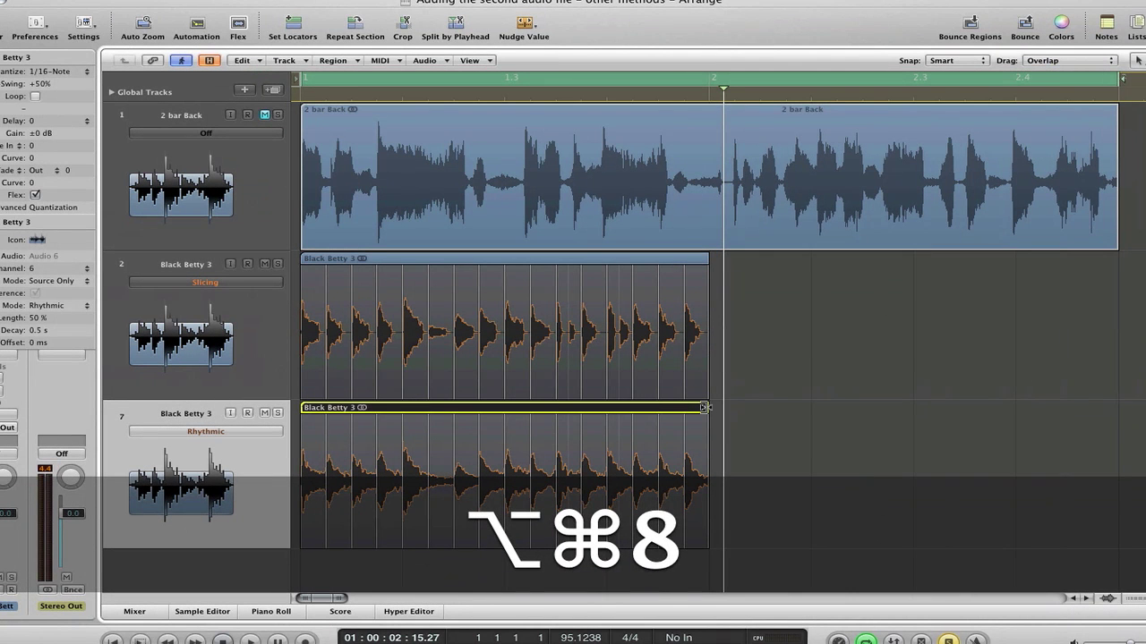
{"action": "left_click_drag", "start_coordinate": [704, 407], "coordinate": [1118, 408]}
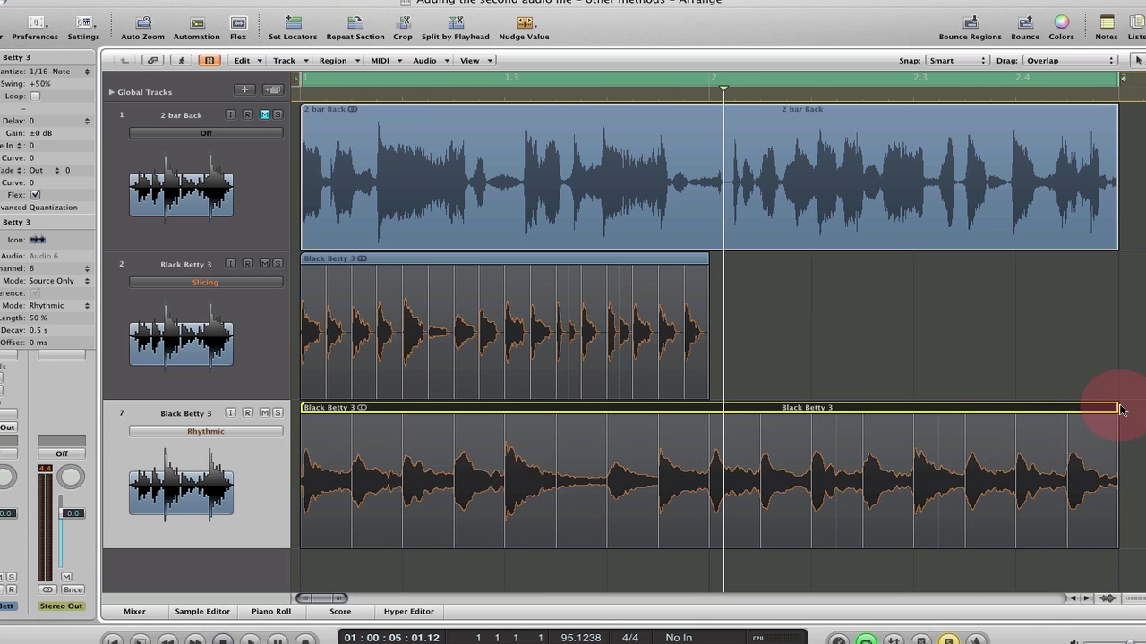
{"action": "left_click", "coordinate": [660, 257]}
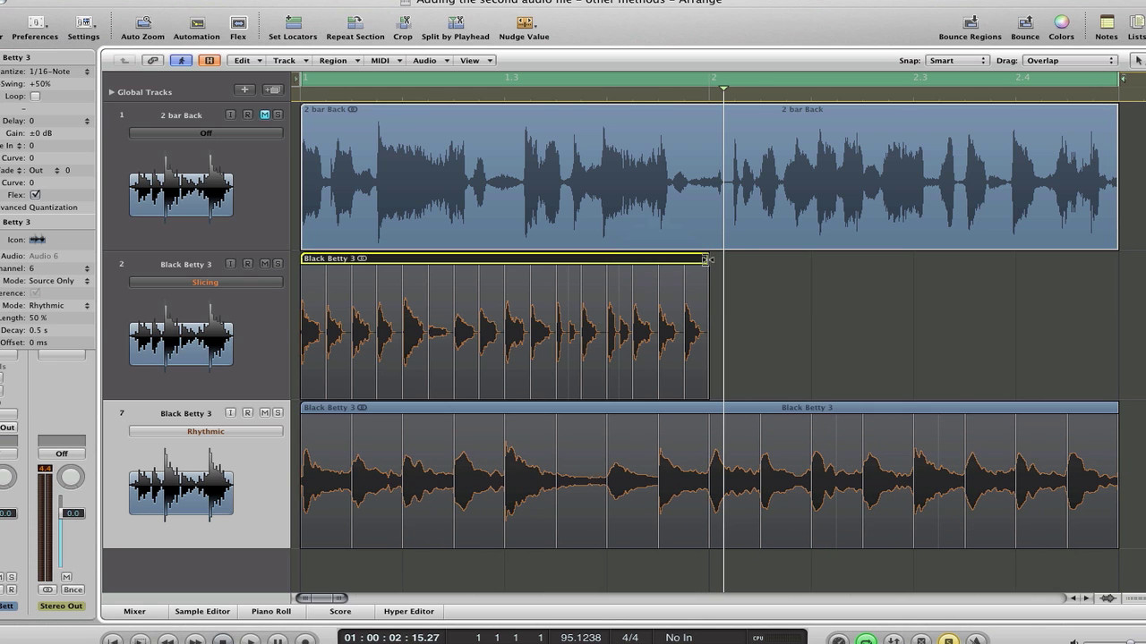
{"action": "left_click_drag", "start_coordinate": [707, 258], "coordinate": [1119, 258]}
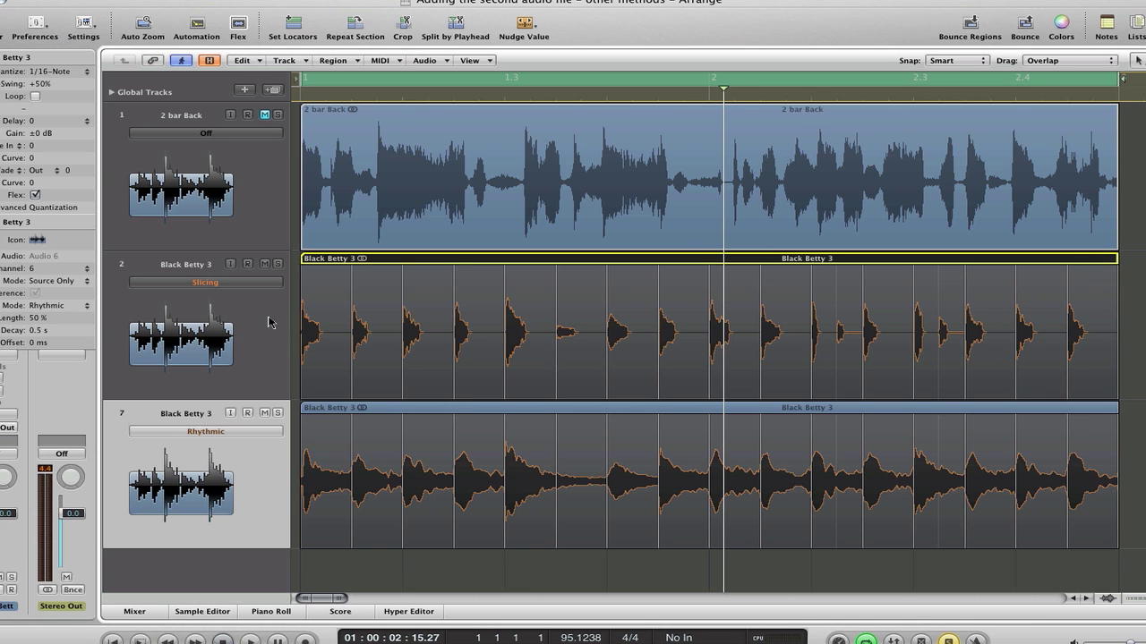
Play the stretched Slicing and Rhythmic Black Betty 3 regions one after the other in solo to compare how they sound.
{"action": "key", "text": "space"}
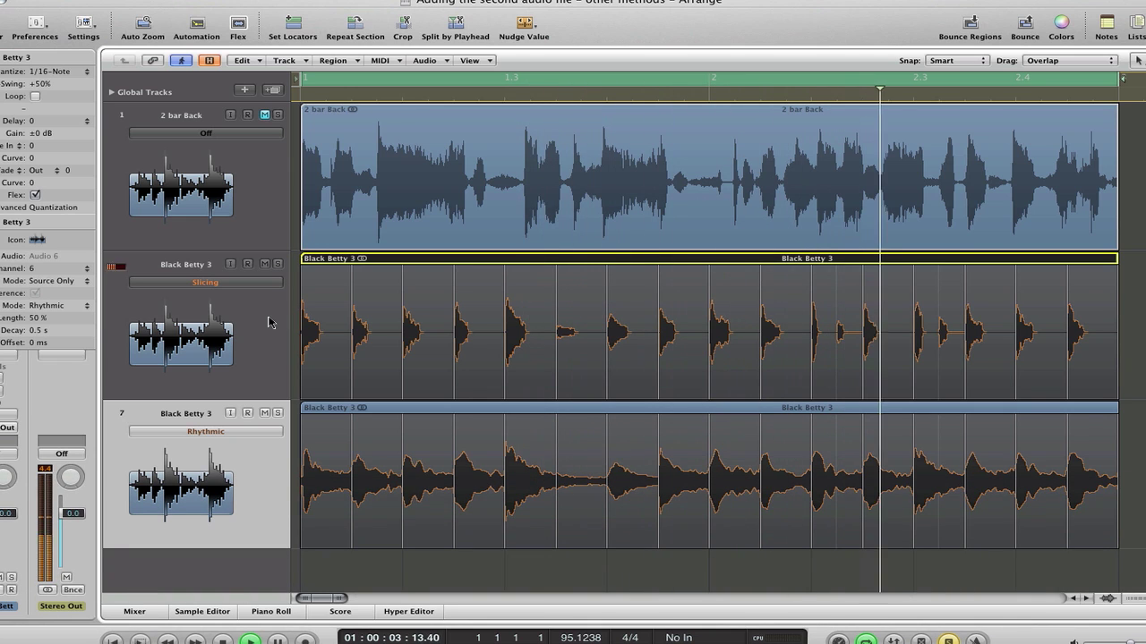
{"action": "key", "text": "space"}
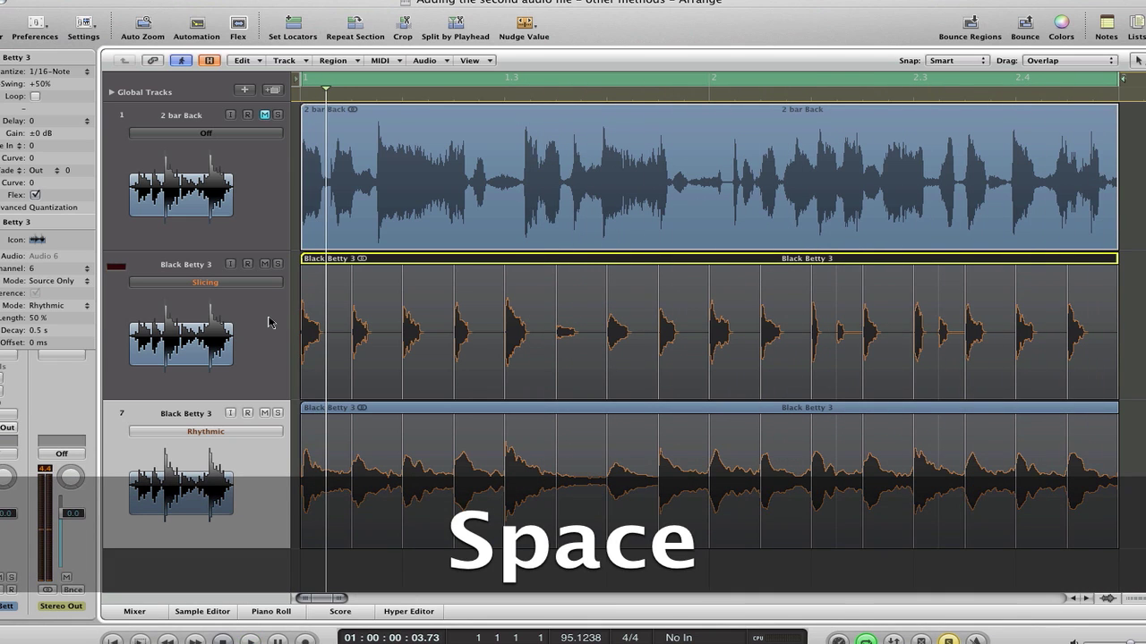
{"action": "left_click", "coordinate": [271, 454]}
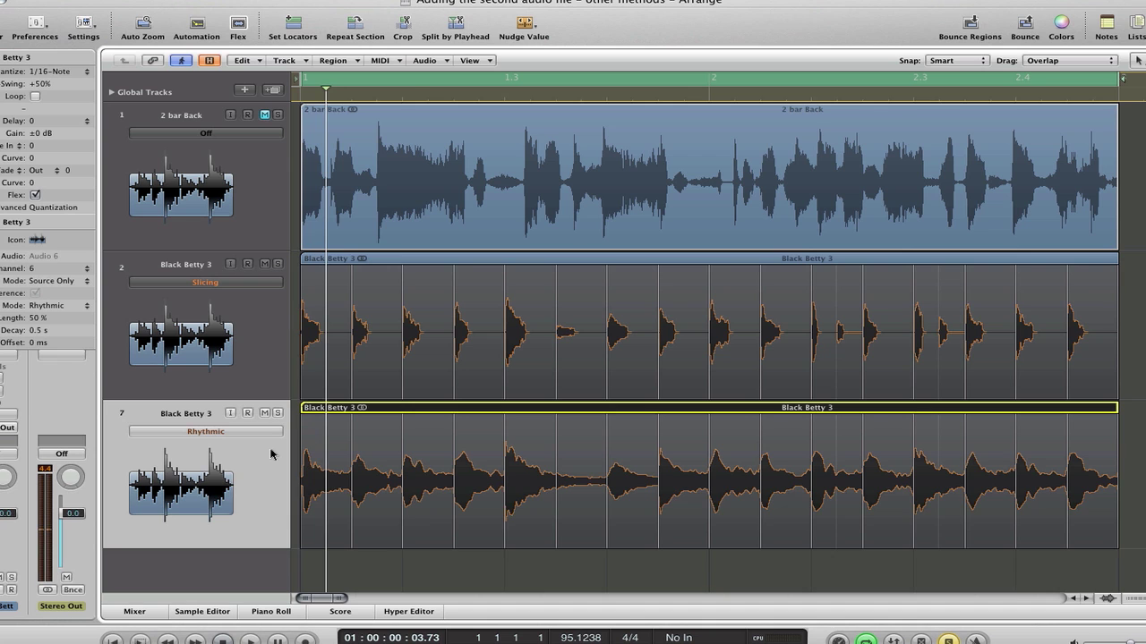
{"action": "key", "text": "space"}
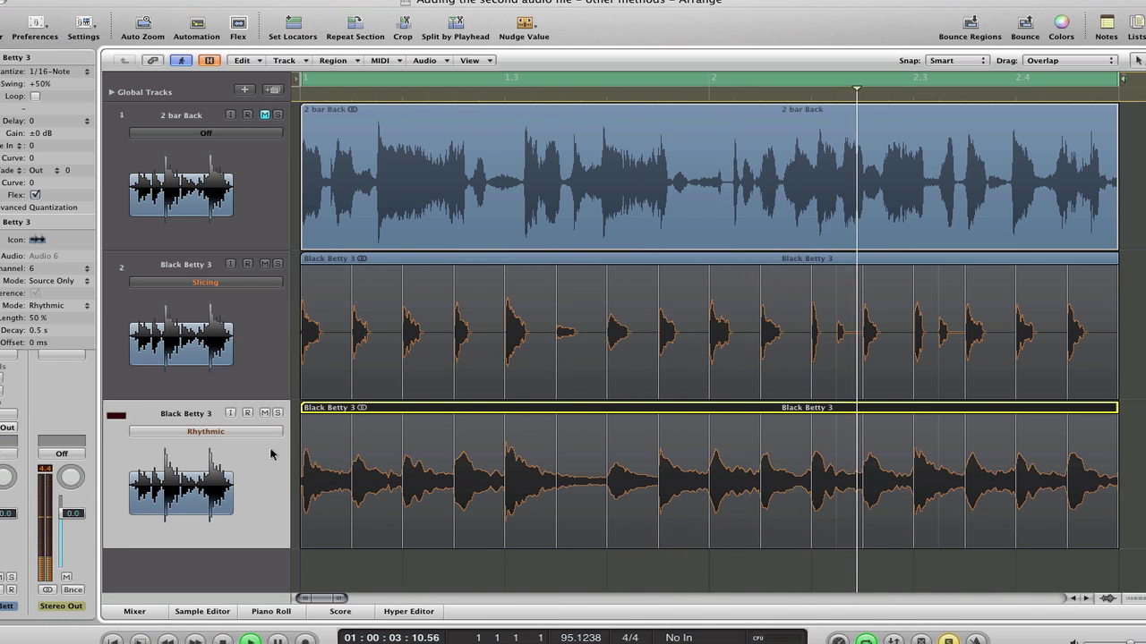
{"action": "key", "text": "space"}
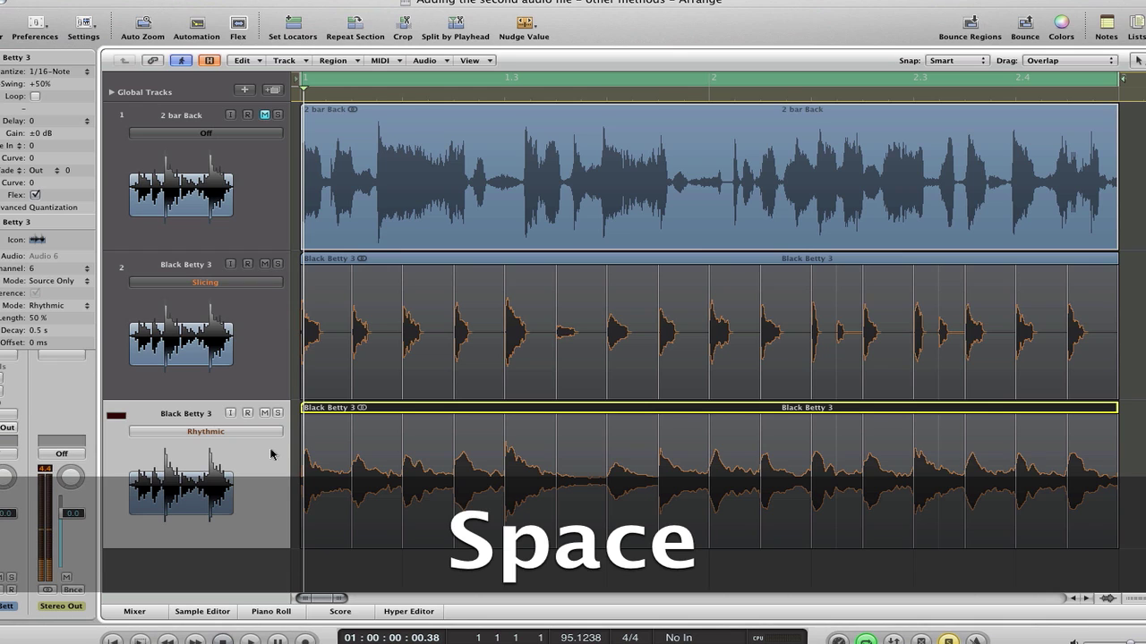